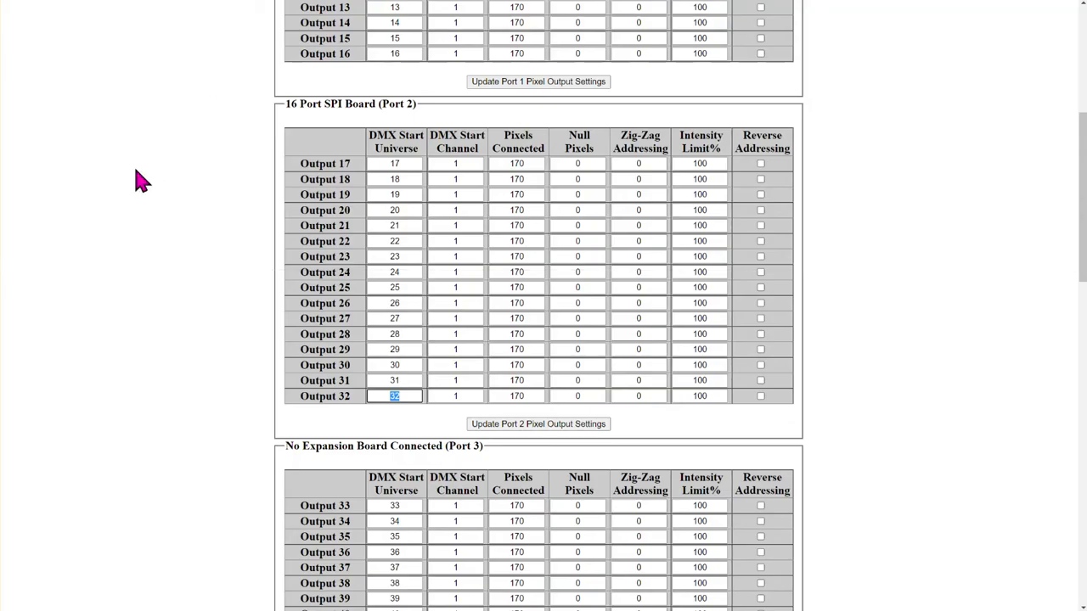
{"action": "scroll", "coordinate": [212, 279], "scroll_direction": "up", "scroll_amount": 4}
{"action": "scroll", "coordinate": [206, 279], "scroll_direction": "up", "scroll_amount": 1}
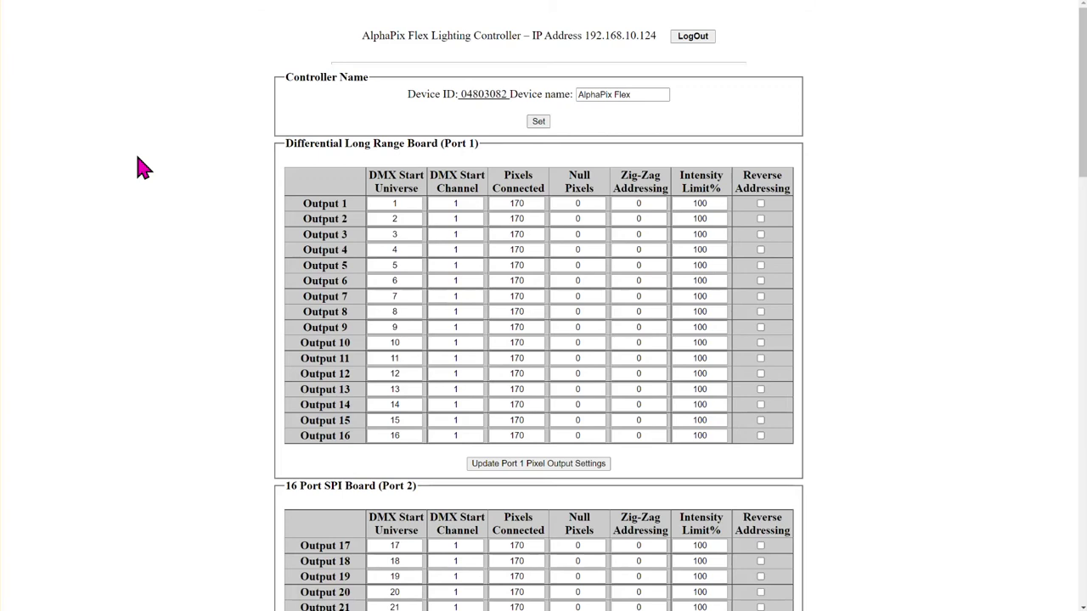
{"action": "left_click_drag", "start_coordinate": [658, 36], "coordinate": [584, 36]}
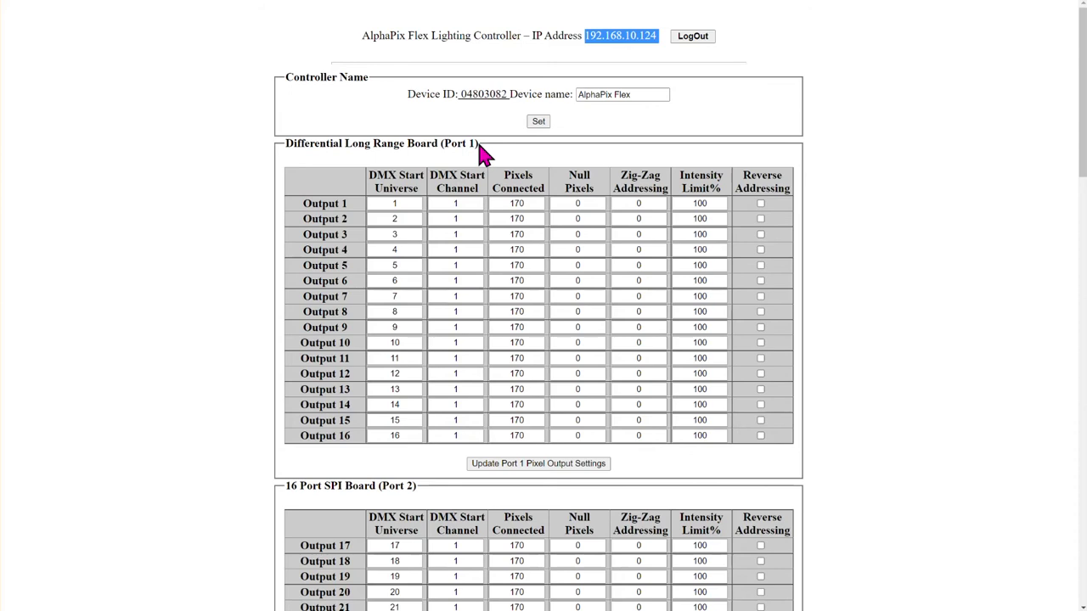
{"action": "left_click_drag", "start_coordinate": [478, 146], "coordinate": [283, 141]}
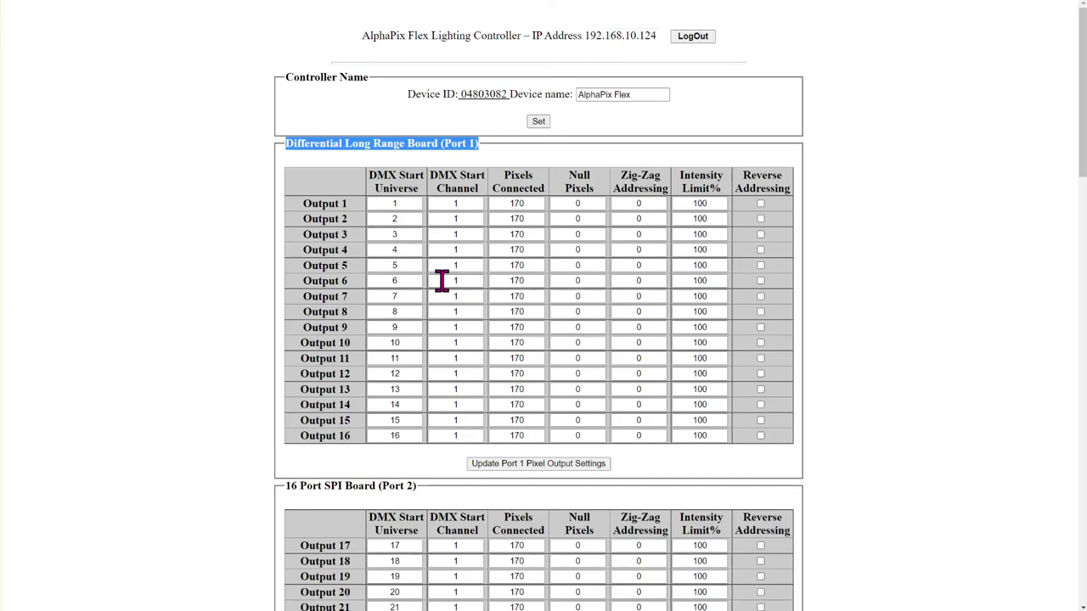
{"action": "scroll", "coordinate": [303, 371], "scroll_direction": "down", "scroll_amount": 3}
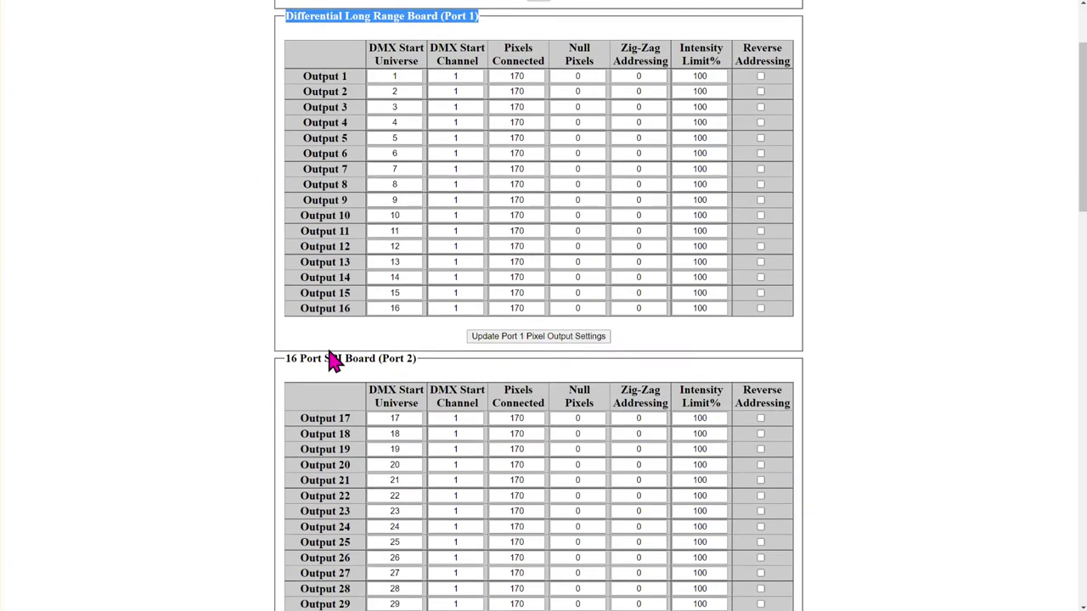
{"action": "left_click_drag", "start_coordinate": [441, 236], "coordinate": [284, 242]}
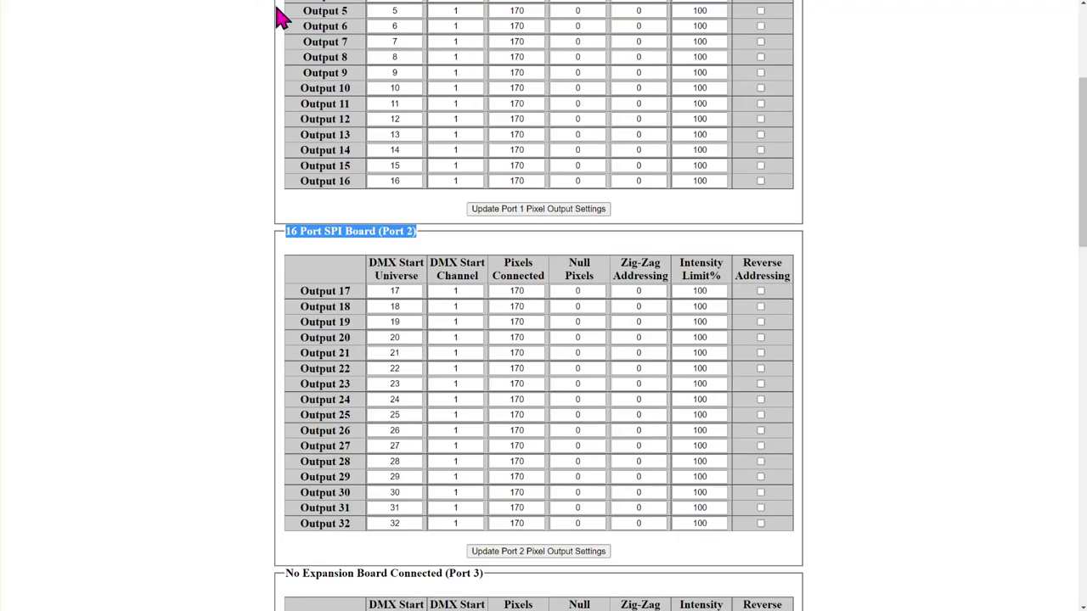
{"action": "scroll", "coordinate": [347, 177], "scroll_direction": "down", "scroll_amount": 4}
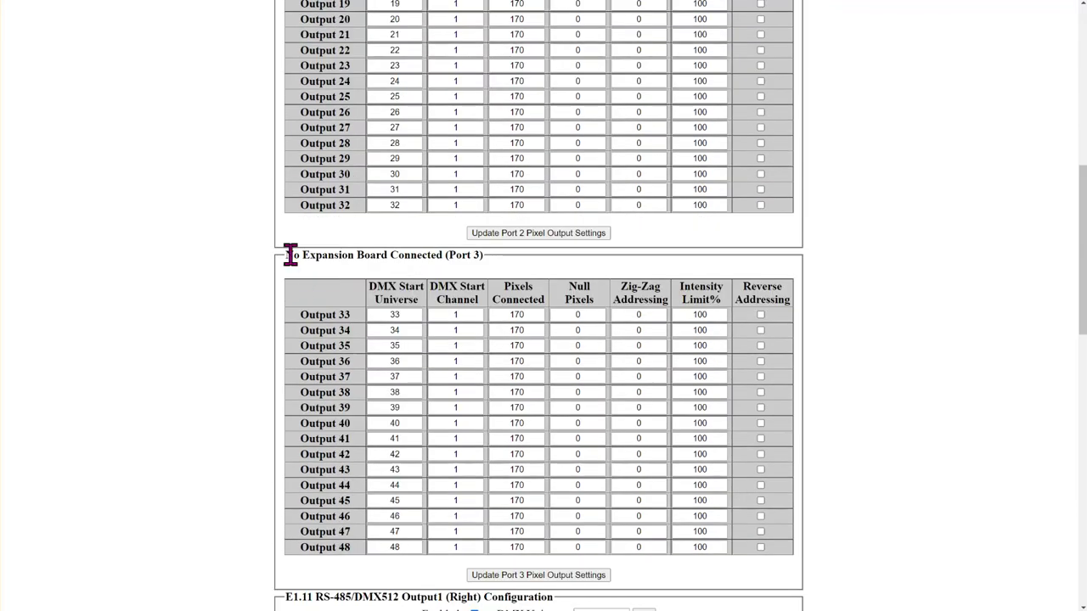
{"action": "triple_click", "coordinate": [480, 255]}
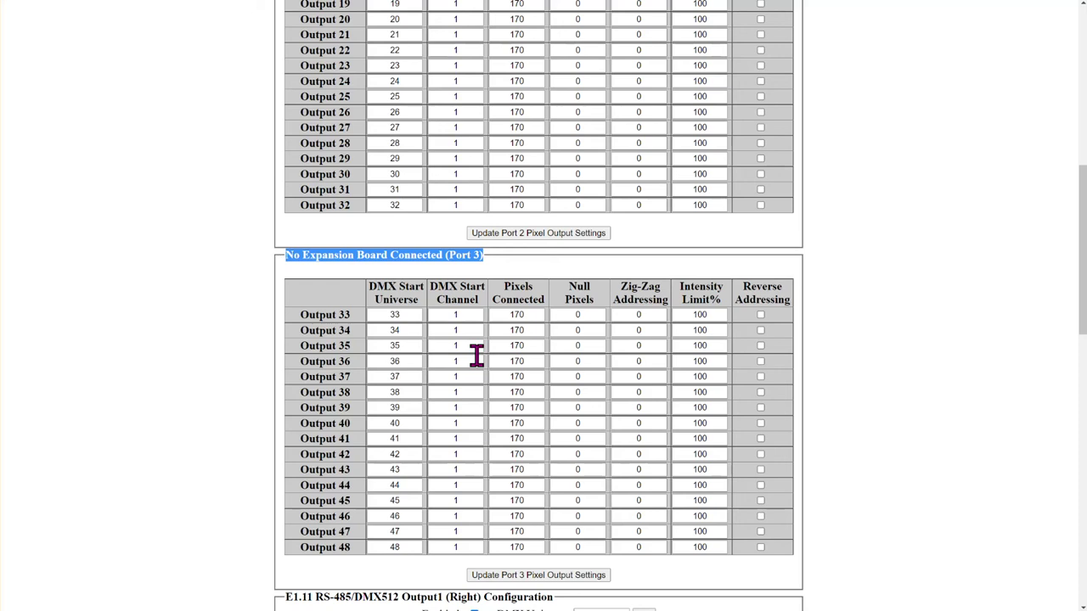
{"action": "scroll", "coordinate": [476, 355], "scroll_direction": "down", "scroll_amount": 3}
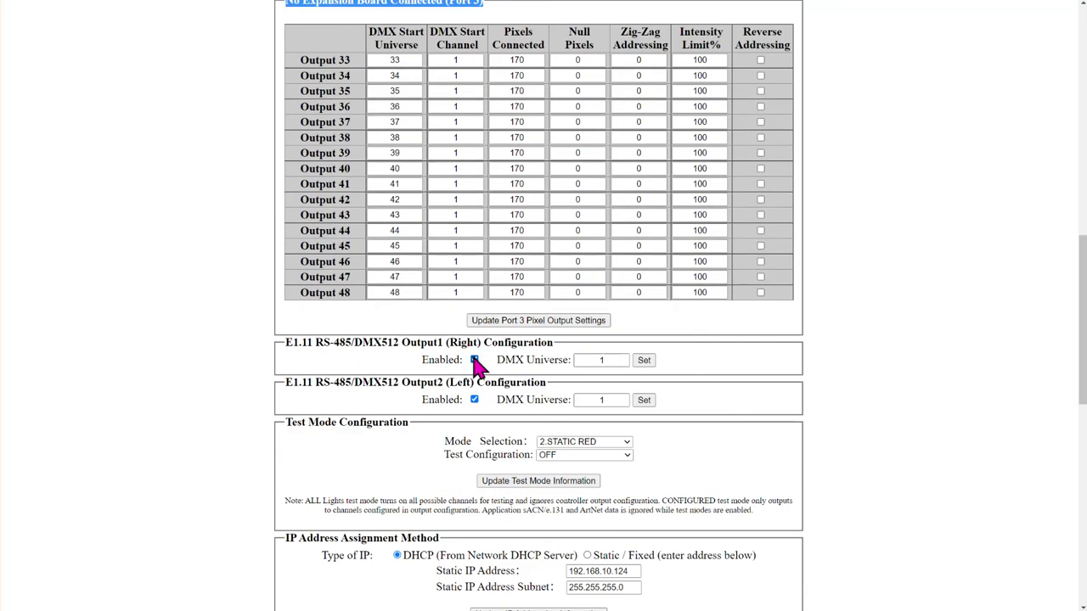
{"action": "scroll", "coordinate": [477, 363], "scroll_direction": "down", "scroll_amount": 7}
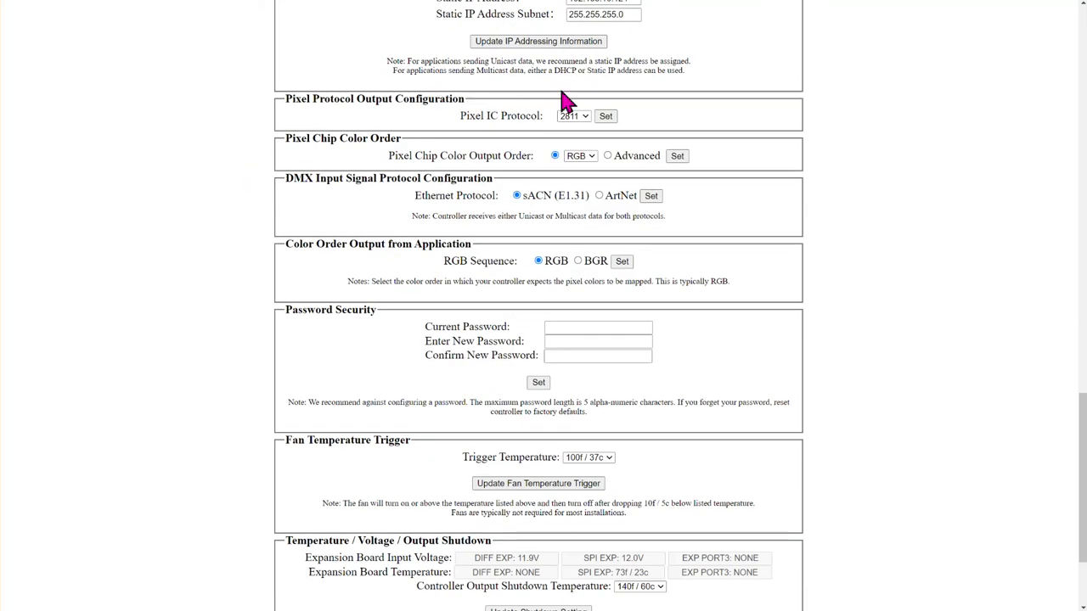
{"action": "scroll", "coordinate": [479, 505], "scroll_direction": "up", "scroll_amount": 9}
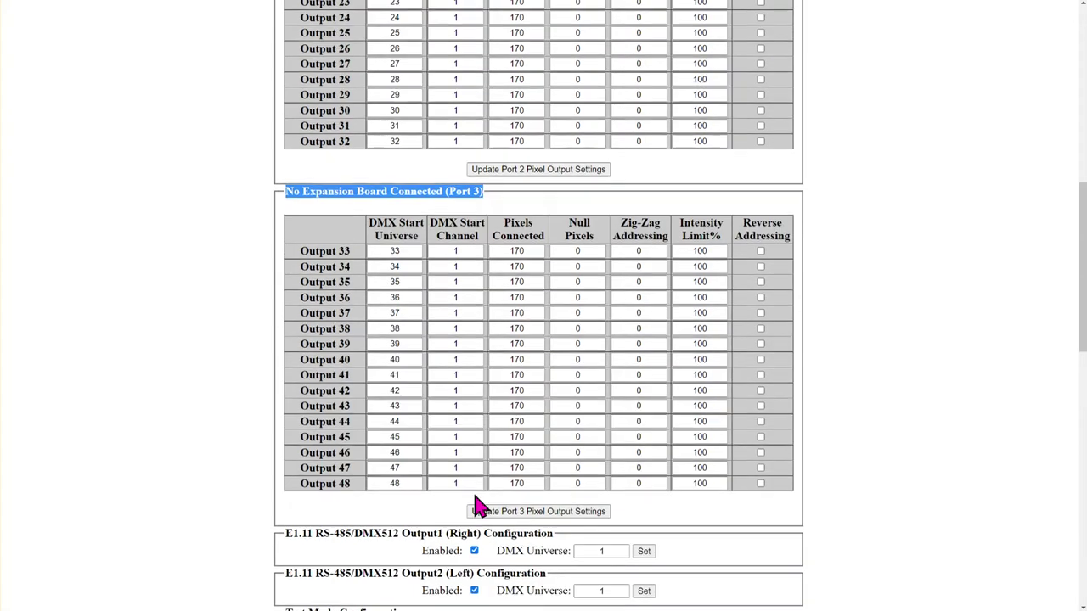
{"action": "scroll", "coordinate": [472, 502], "scroll_direction": "up", "scroll_amount": 3}
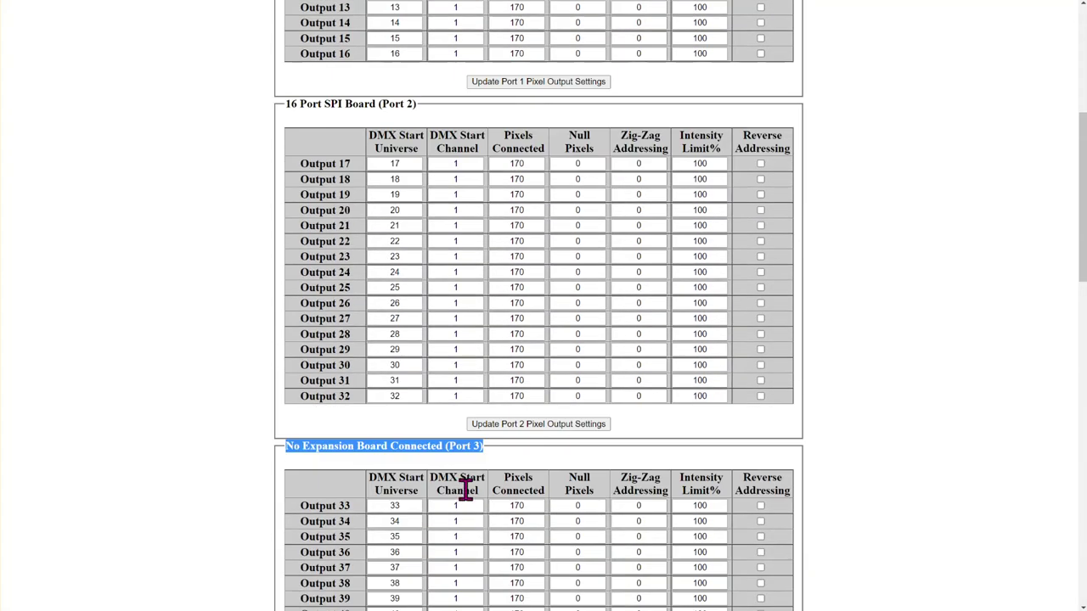
- Change Port 2 Output 17's Pixels Connected from 170 to 50 in the AlphaPix Flex page
{"action": "left_click", "coordinate": [410, 163]}
{"action": "left_click_drag", "start_coordinate": [410, 163], "coordinate": [348, 162]}
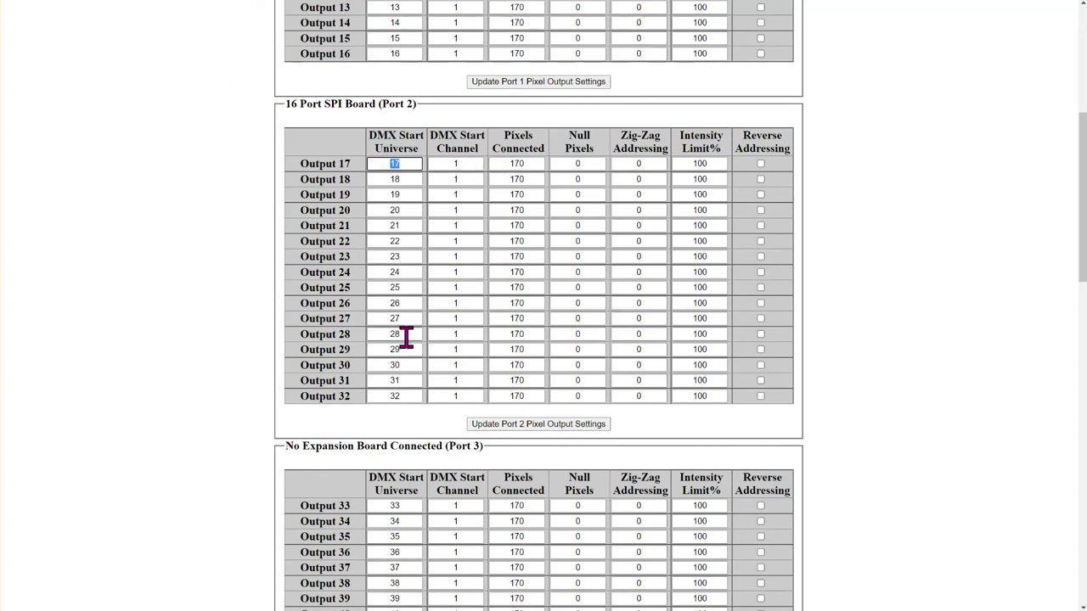
{"action": "double_click", "coordinate": [531, 164]}
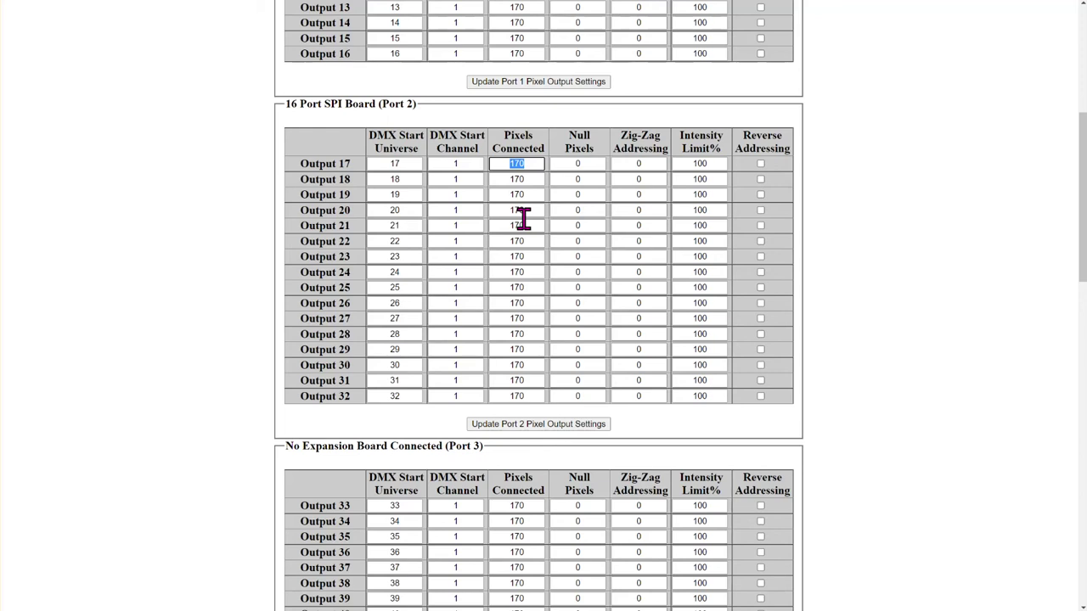
{"action": "double_click", "coordinate": [412, 162]}
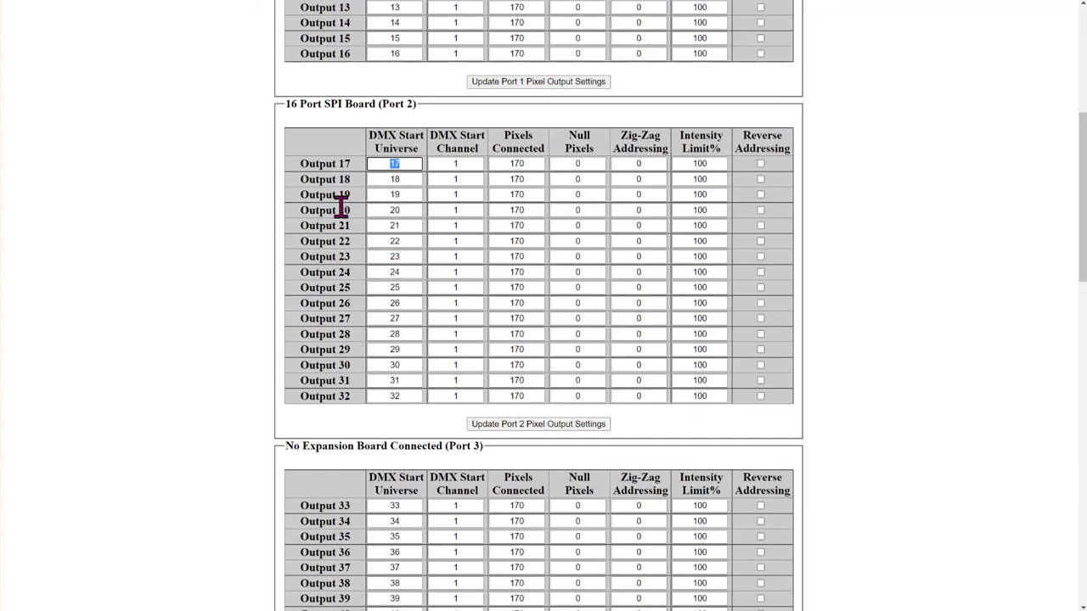
{"action": "left_click_drag", "start_coordinate": [316, 164], "coordinate": [363, 174]}
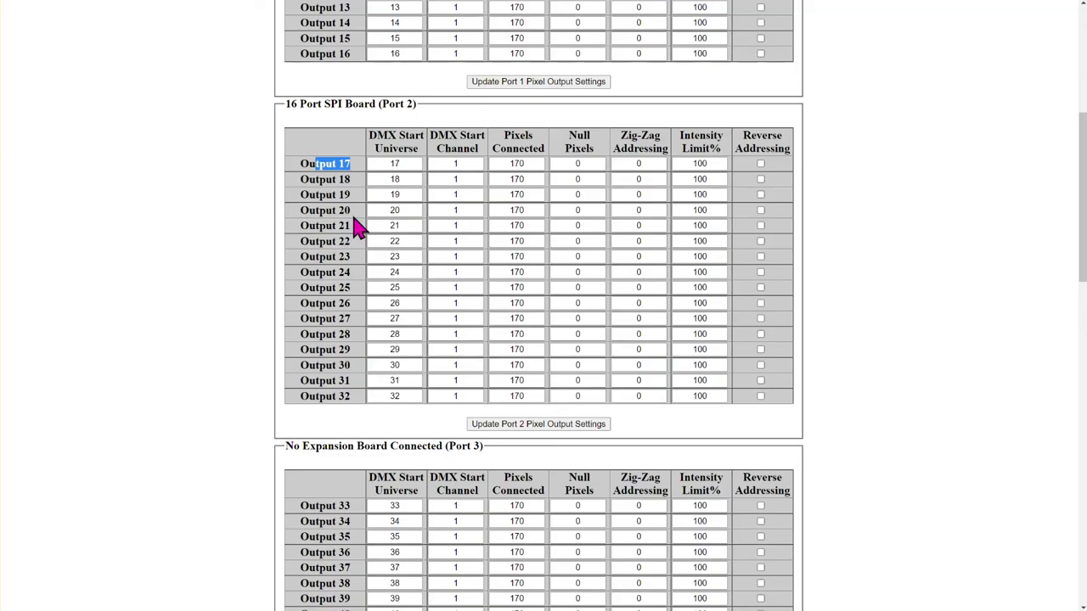
{"action": "left_click", "coordinate": [356, 174]}
{"action": "double_click", "coordinate": [517, 164]}
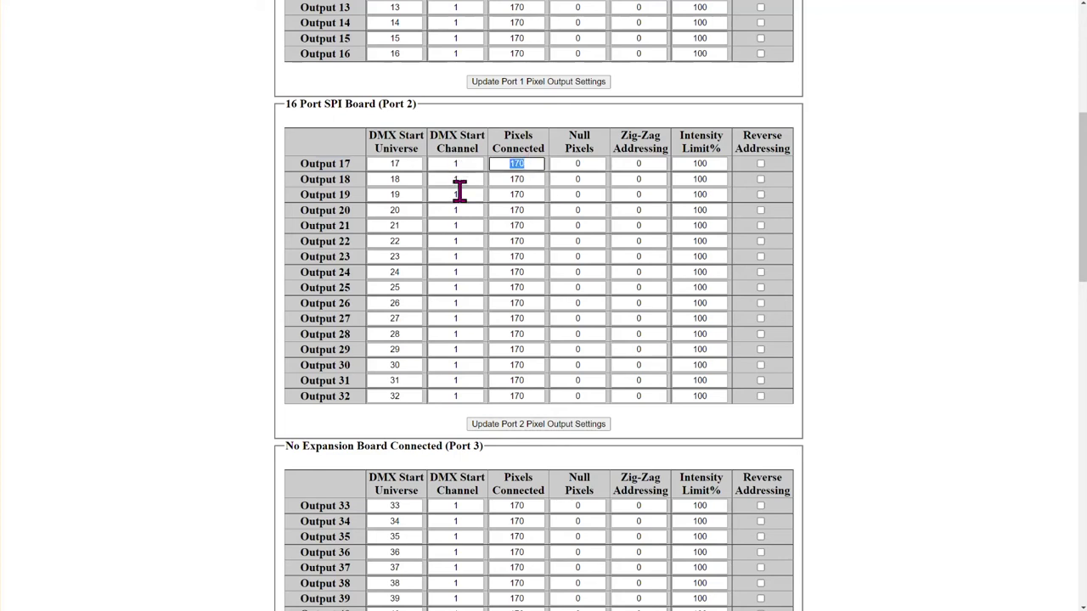
{"action": "left_click", "coordinate": [514, 396]}
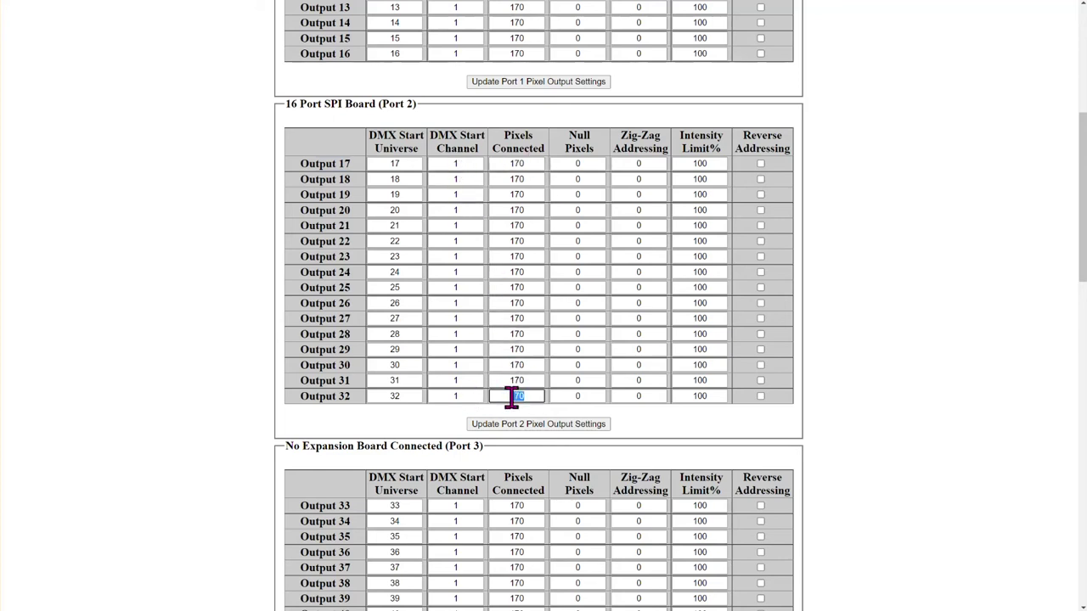
{"action": "double_click", "coordinate": [522, 163]}
- Set the AlphaPix test Mode Selection to 9.RGB CHANGE and Test Configuration to CONFIGURED Lights
{"action": "scroll", "coordinate": [498, 352], "scroll_direction": "down", "scroll_amount": 8}
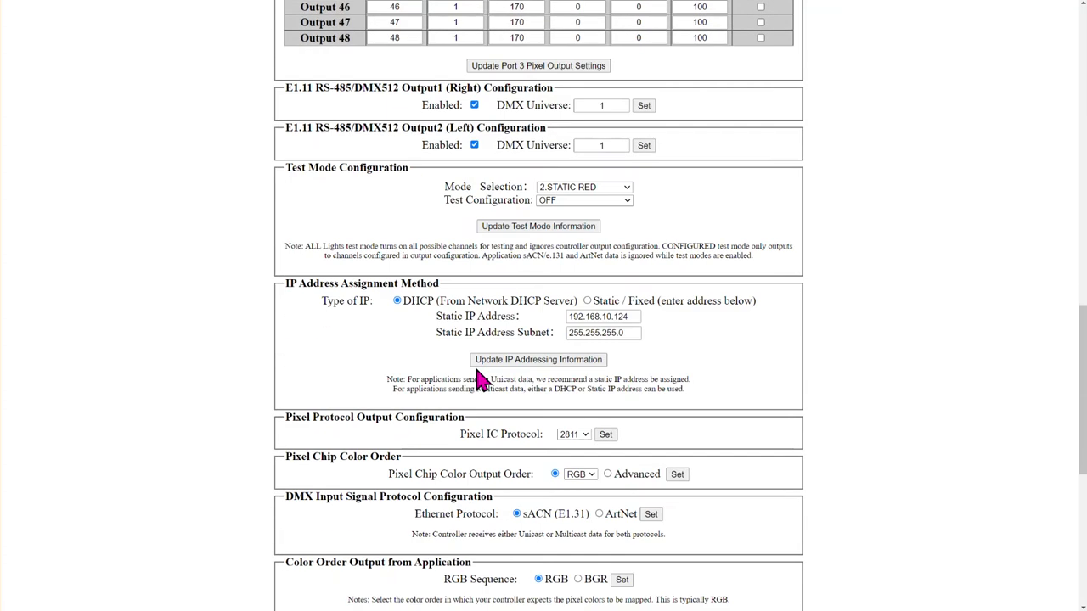
{"action": "scroll", "coordinate": [477, 378], "scroll_direction": "down", "scroll_amount": 1}
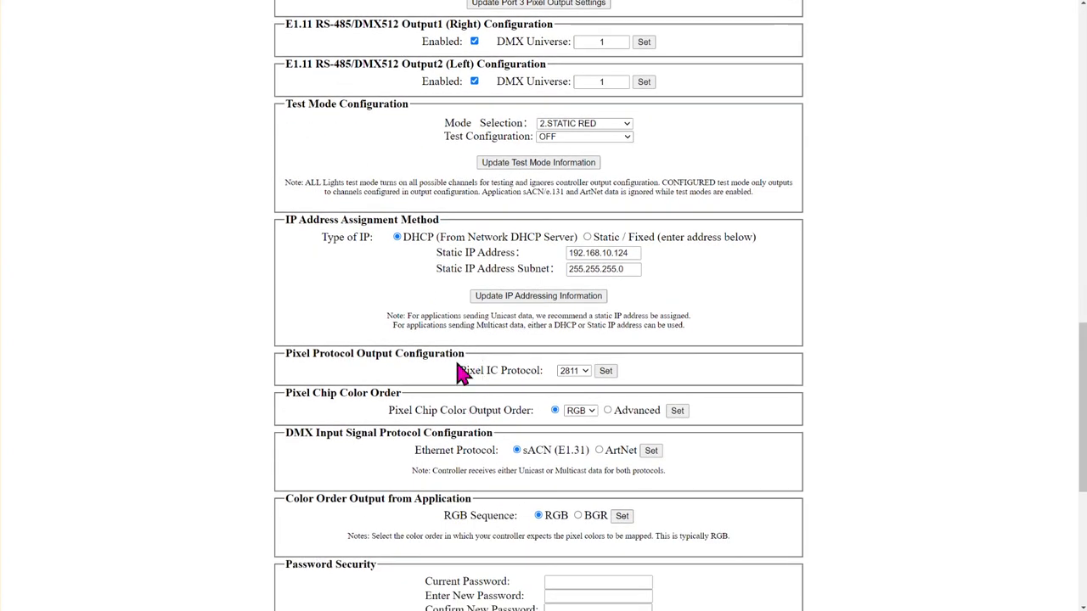
{"action": "left_click", "coordinate": [567, 124]}
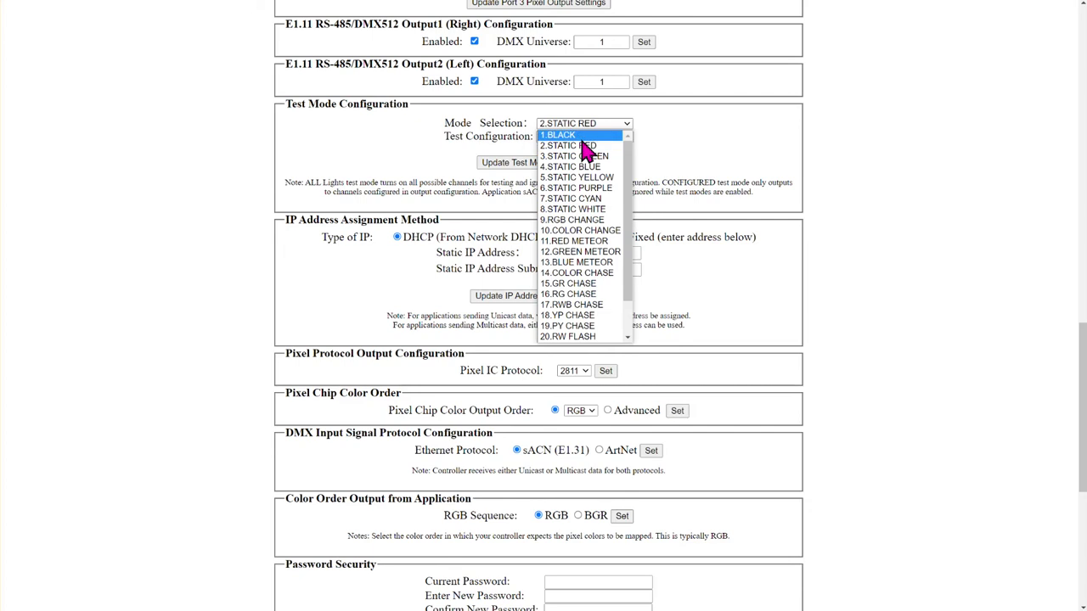
{"action": "left_click", "coordinate": [598, 222]}
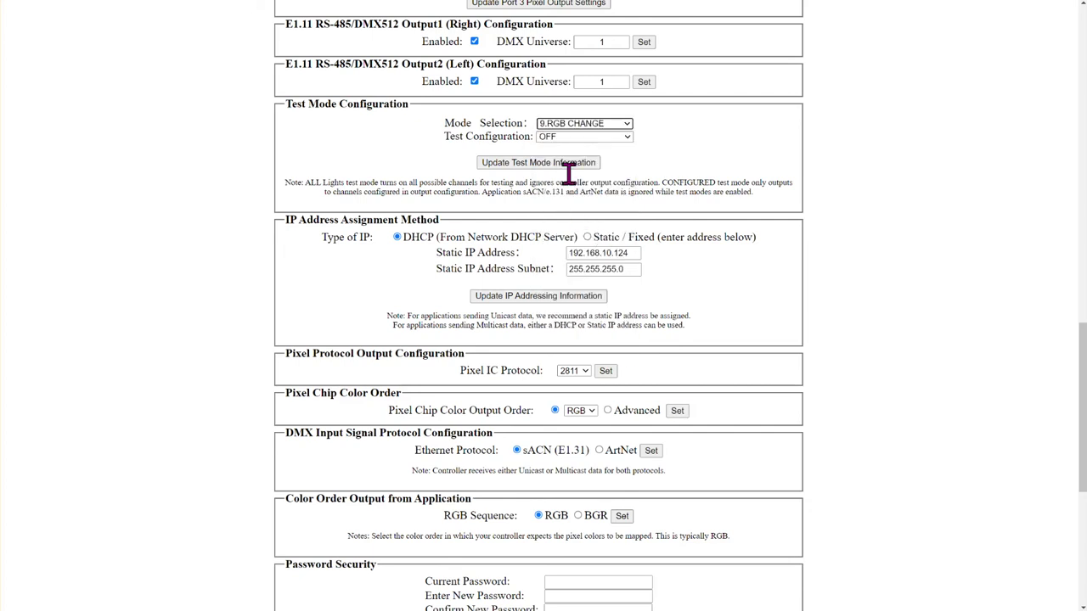
{"action": "left_click", "coordinate": [577, 137]}
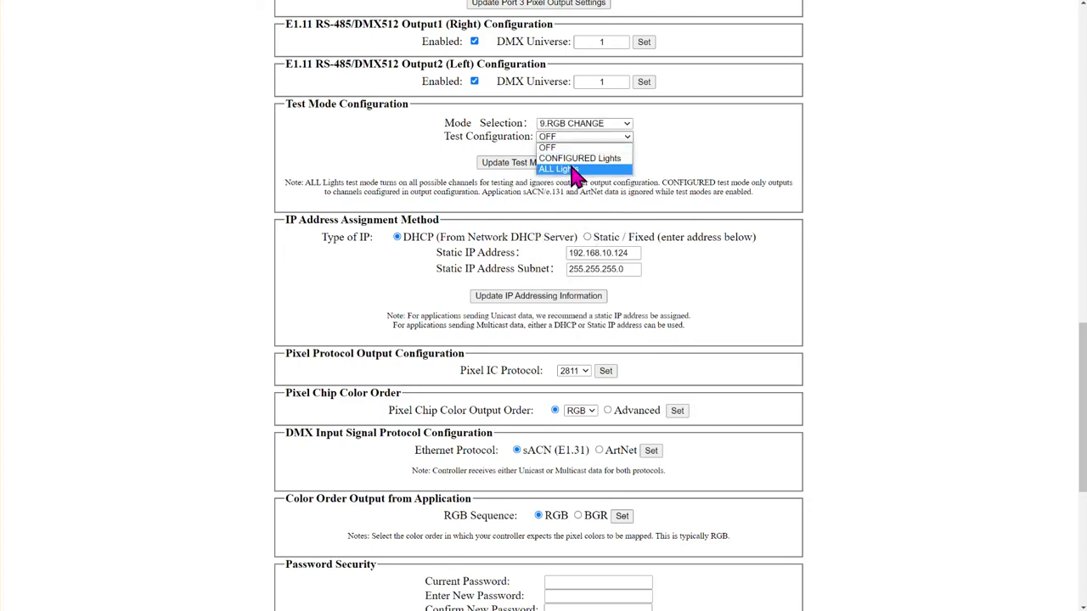
{"action": "left_click", "coordinate": [579, 159]}
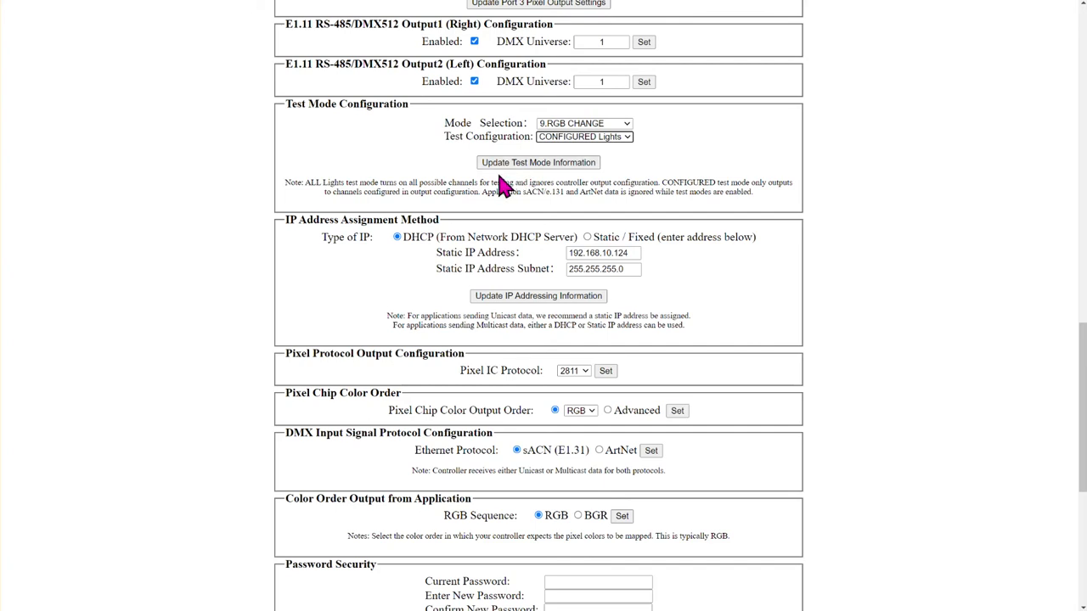
- Return Output 17's Pixels Connected from 50 to 170
{"action": "scroll", "coordinate": [743, 410], "scroll_direction": "up", "scroll_amount": 5}
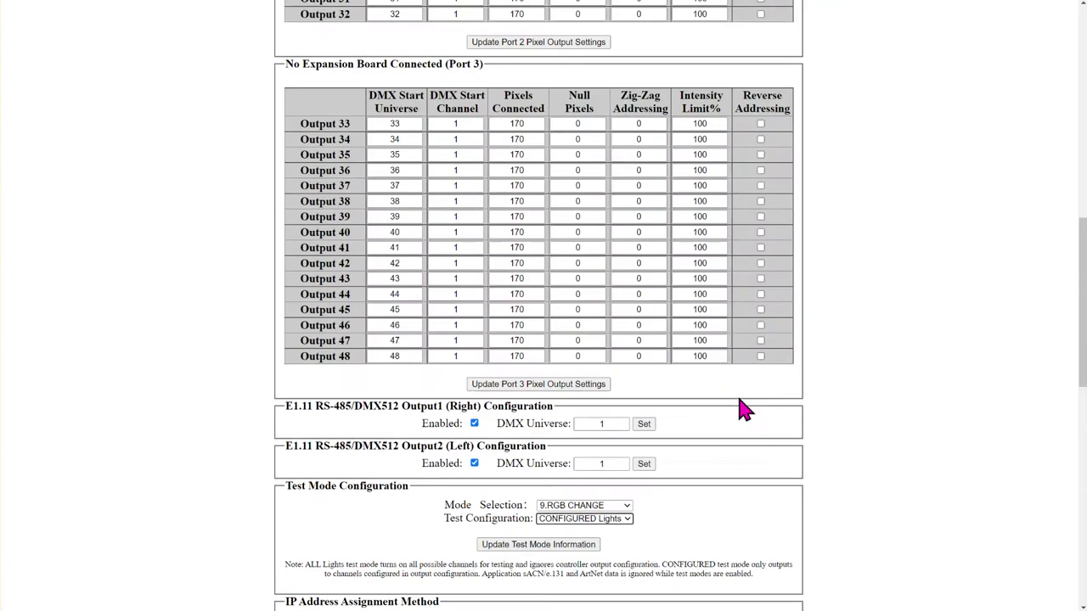
{"action": "scroll", "coordinate": [720, 385], "scroll_direction": "up", "scroll_amount": 10}
{"action": "scroll", "coordinate": [562, 321], "scroll_direction": "down", "scroll_amount": 5}
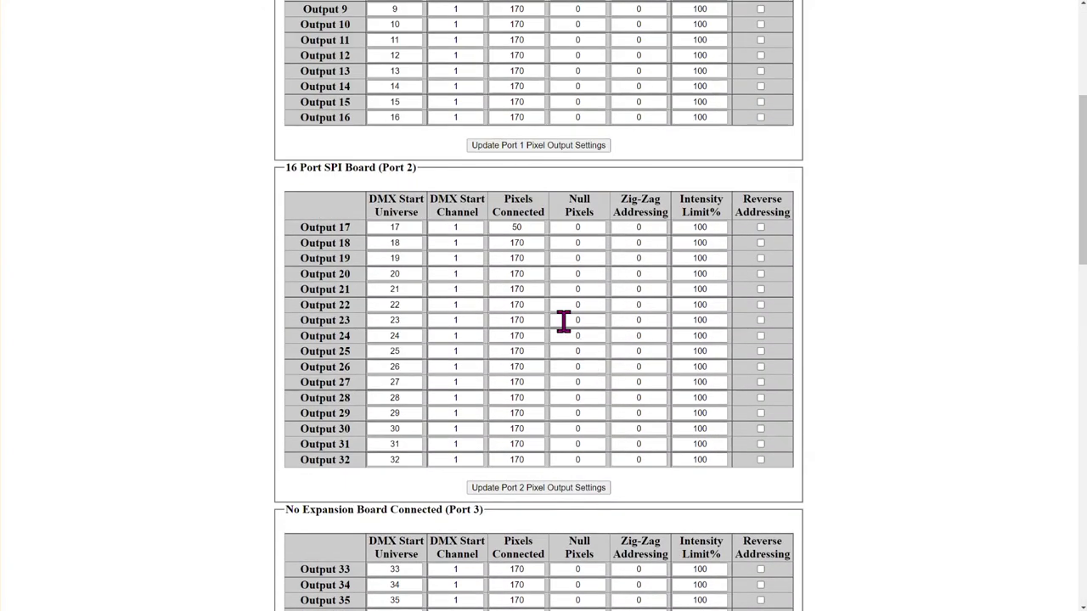
{"action": "double_click", "coordinate": [524, 227]}
{"action": "scroll", "coordinate": [418, 246], "scroll_direction": "up", "scroll_amount": 4}
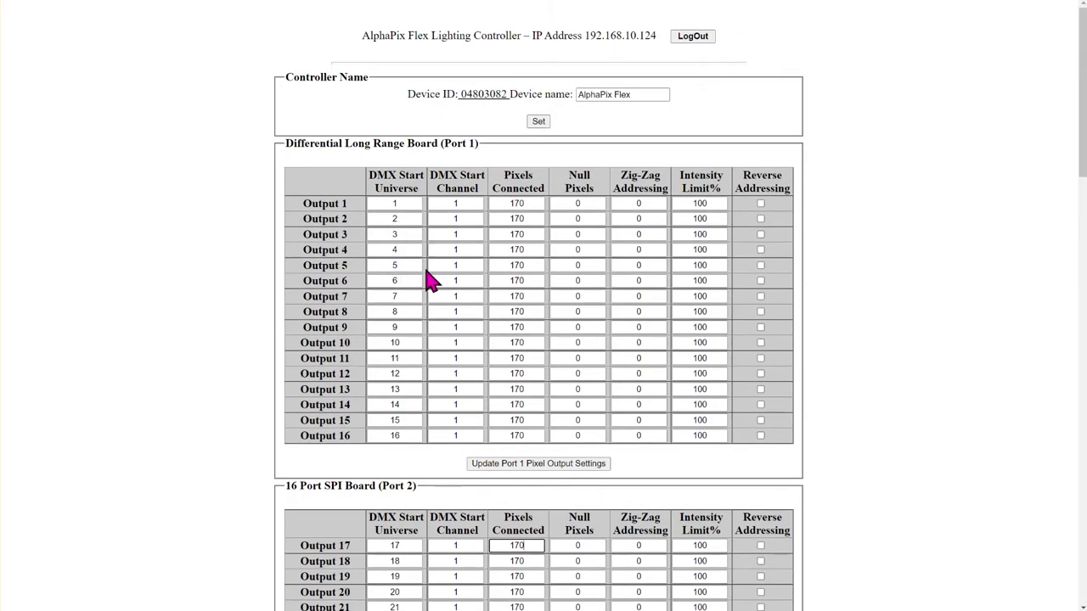
{"action": "scroll", "coordinate": [415, 283], "scroll_direction": "down", "scroll_amount": 4}
{"action": "double_click", "coordinate": [399, 227]}
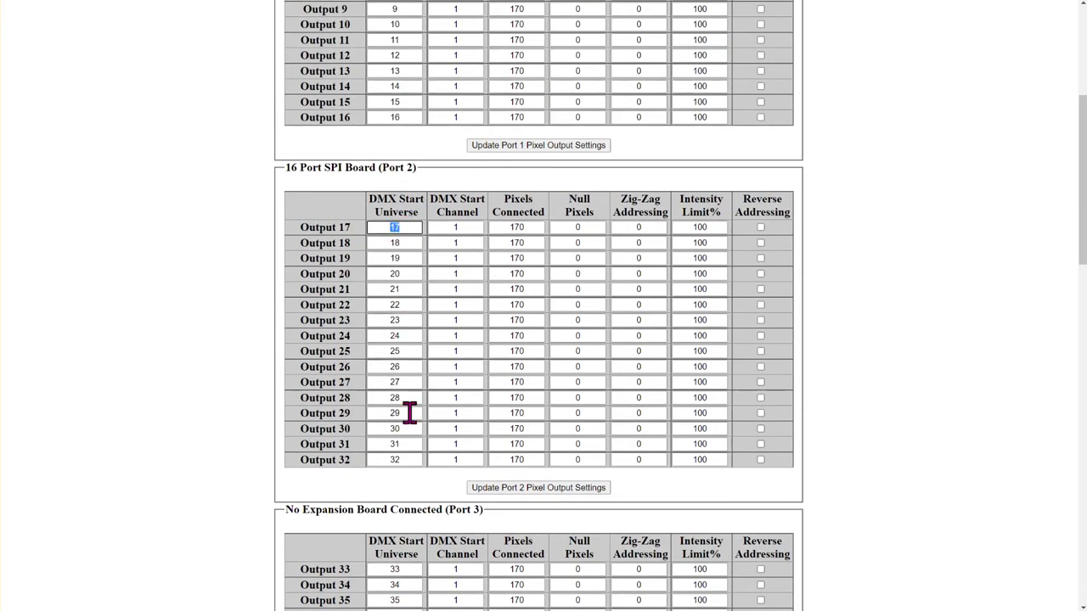
{"action": "scroll", "coordinate": [415, 463], "scroll_direction": "up", "scroll_amount": 4}
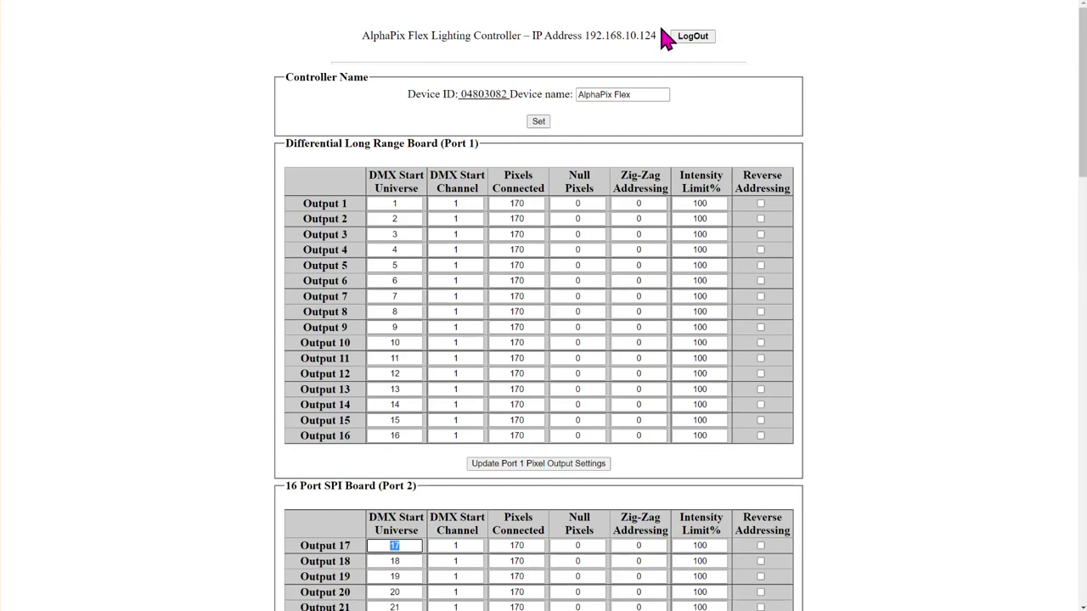
{"action": "left_click_drag", "start_coordinate": [660, 35], "coordinate": [537, 35]}
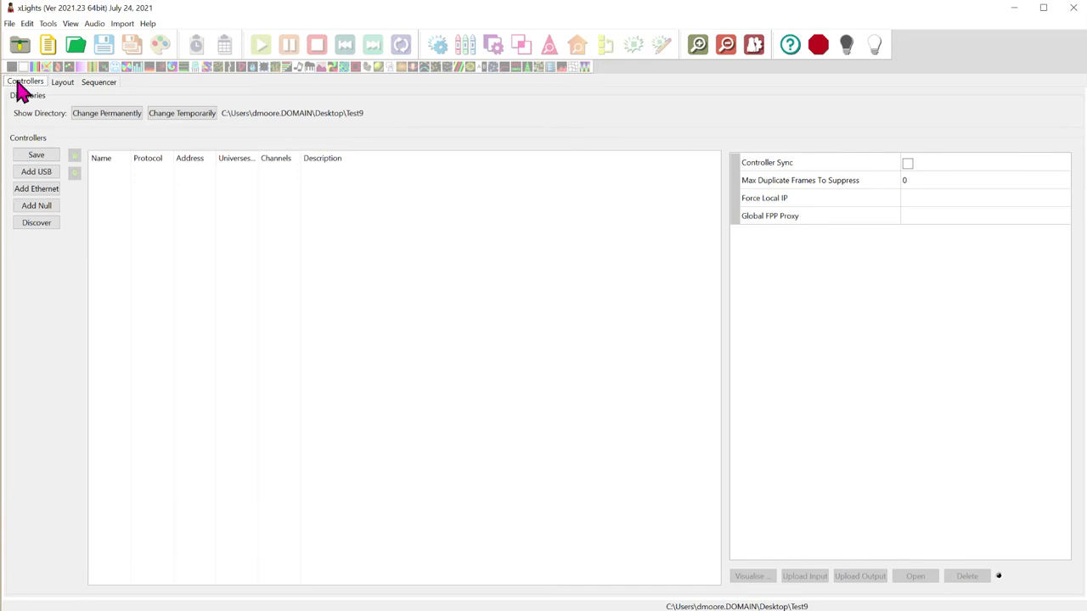
- Add a new E1.31 ethernet controller and name it MegTree
{"action": "left_click", "coordinate": [37, 190]}
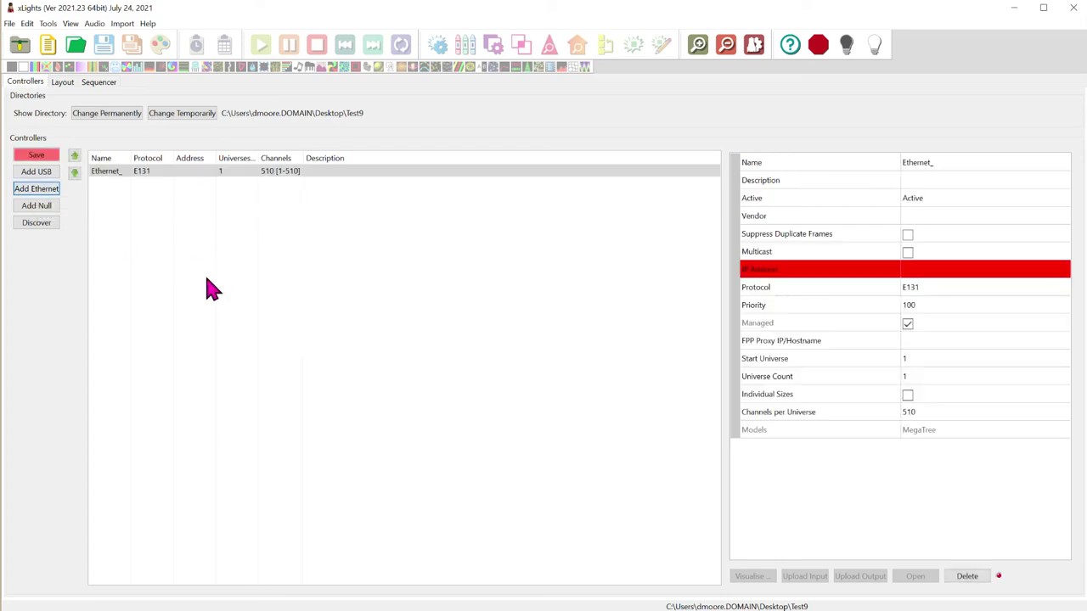
{"action": "left_click", "coordinate": [931, 164]}
{"action": "type", "text": "Me"}
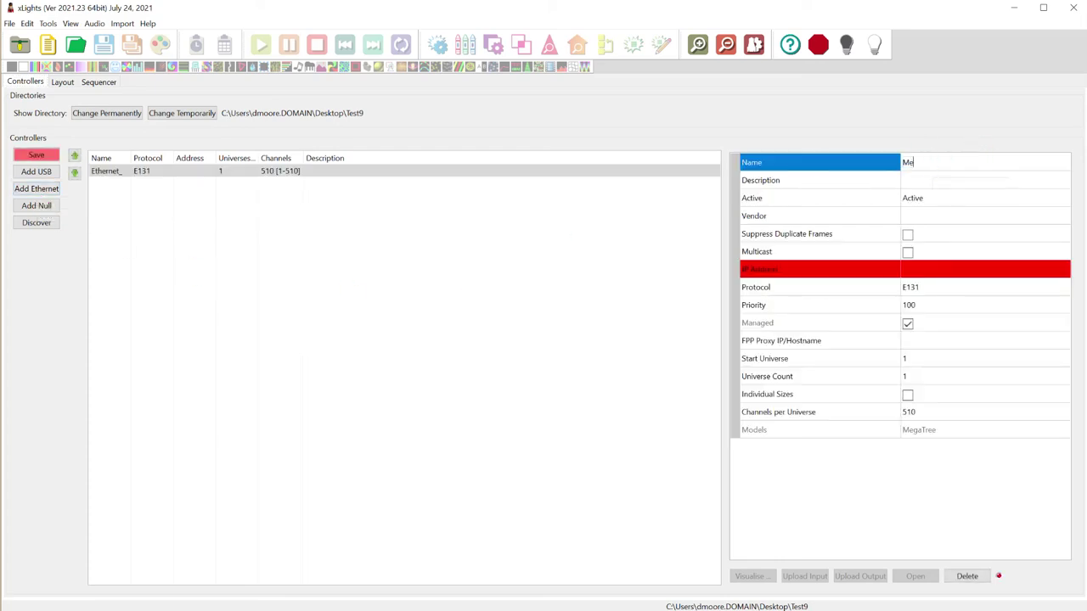
{"action": "type", "text": "gTree"}
{"action": "left_click", "coordinate": [937, 202]}
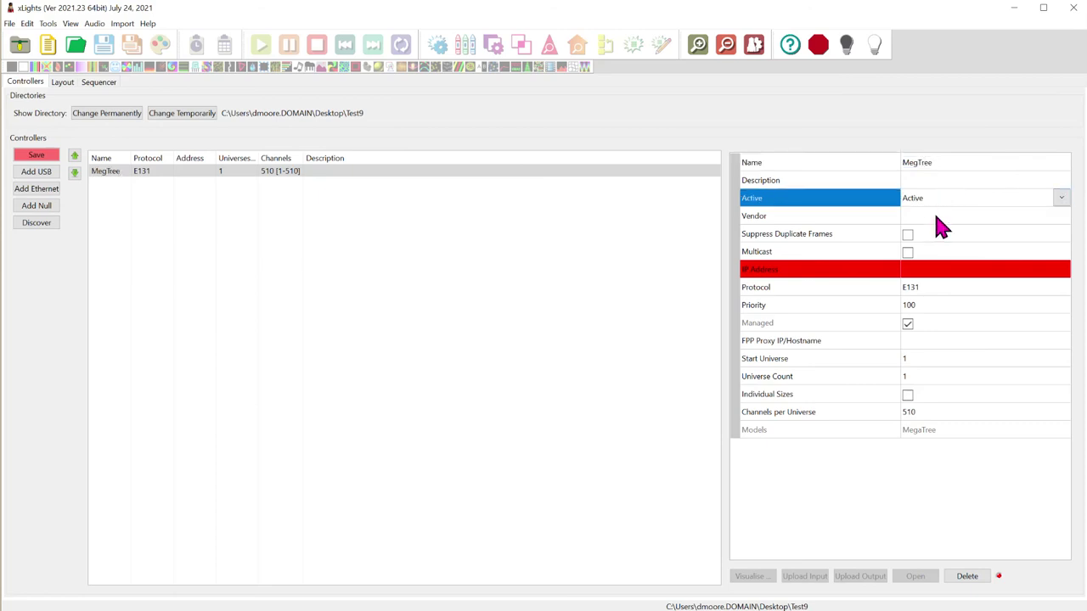
- Set MegTree's vendor to HolidayCoro, model AlphaPix Flex, and IP address 192.168.10.124
{"action": "left_click", "coordinate": [943, 222]}
{"action": "left_click", "coordinate": [953, 224]}
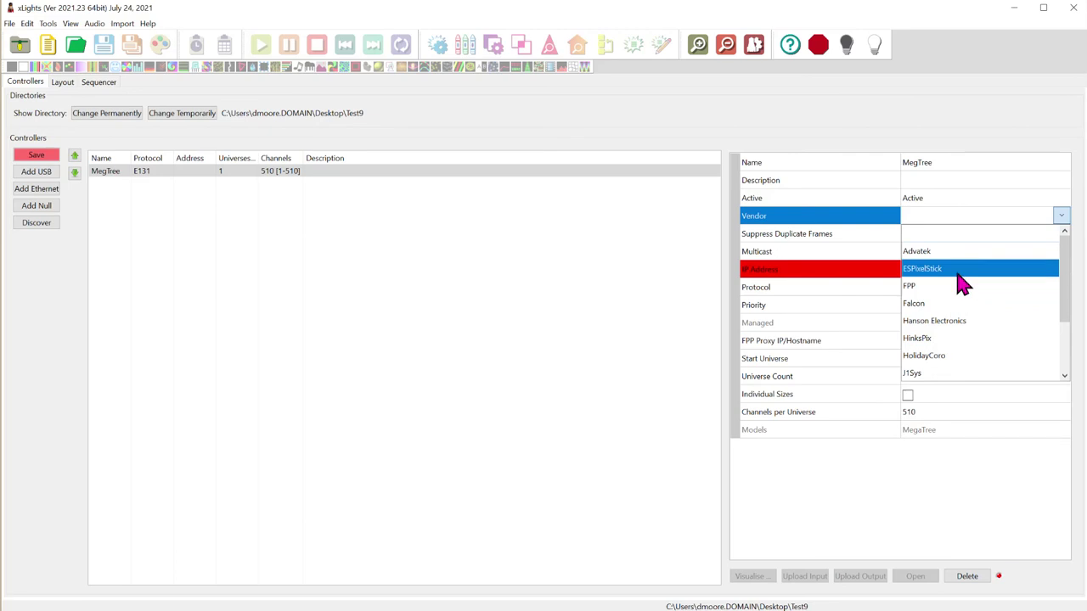
{"action": "left_click", "coordinate": [972, 356]}
{"action": "left_click", "coordinate": [935, 238]}
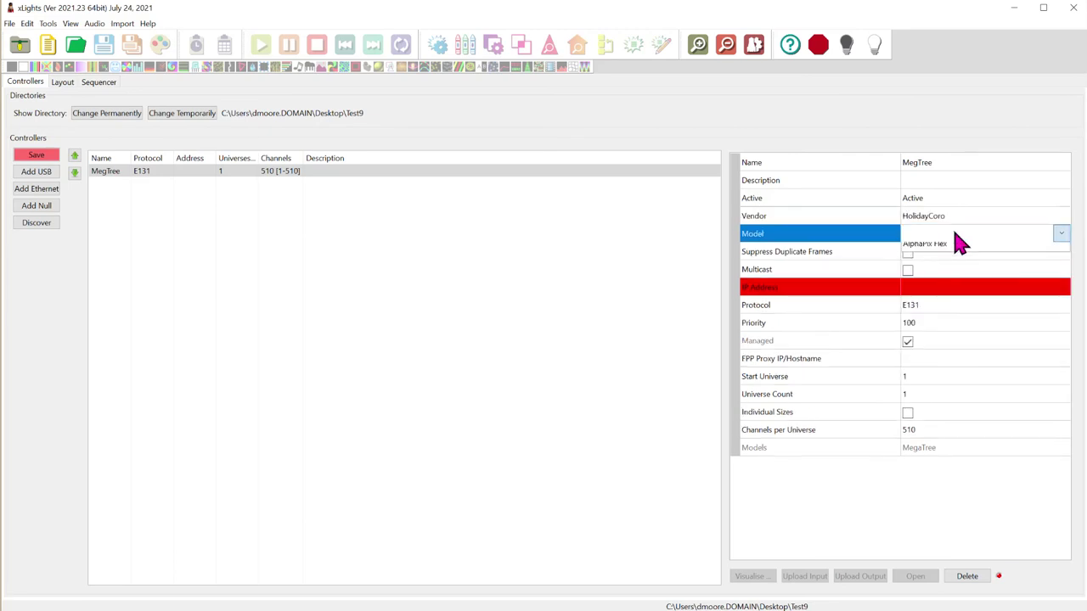
{"action": "left_click", "coordinate": [954, 235]}
{"action": "left_click", "coordinate": [971, 304]}
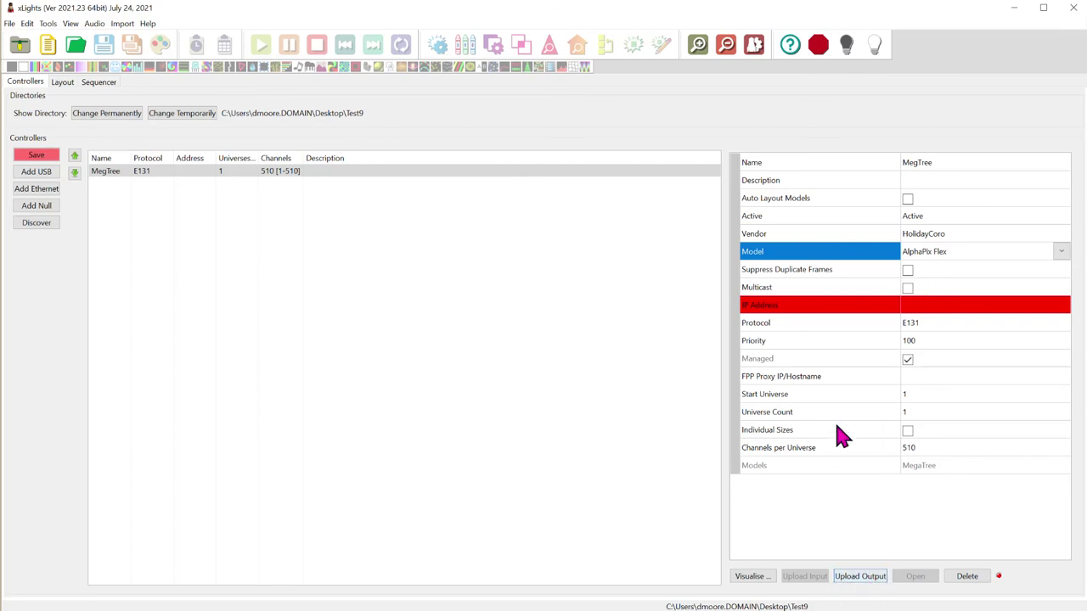
{"action": "left_click", "coordinate": [915, 307]}
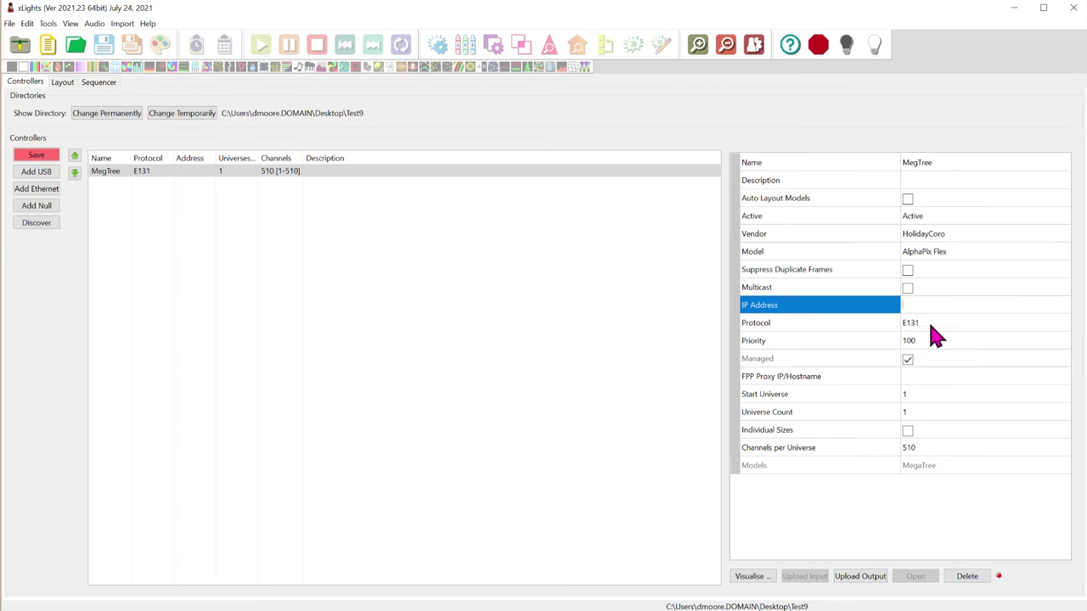
{"action": "type", "text": "192.168.10.124"}
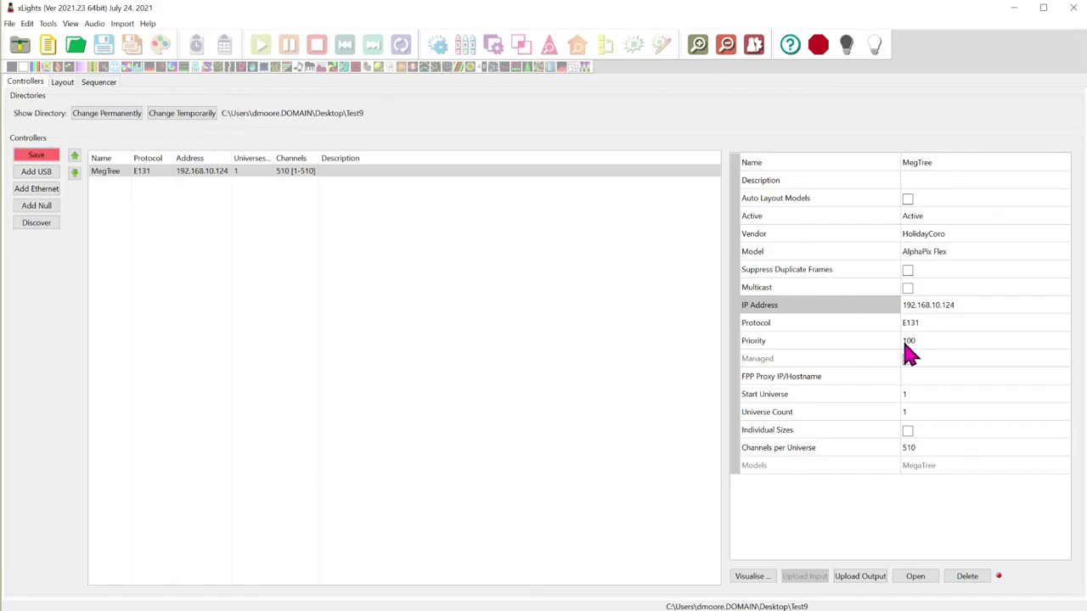
- Set MegTree's start universe to 17 and universe count to 16, matching AlphaPix outputs 17–32
{"action": "left_click", "coordinate": [939, 394]}
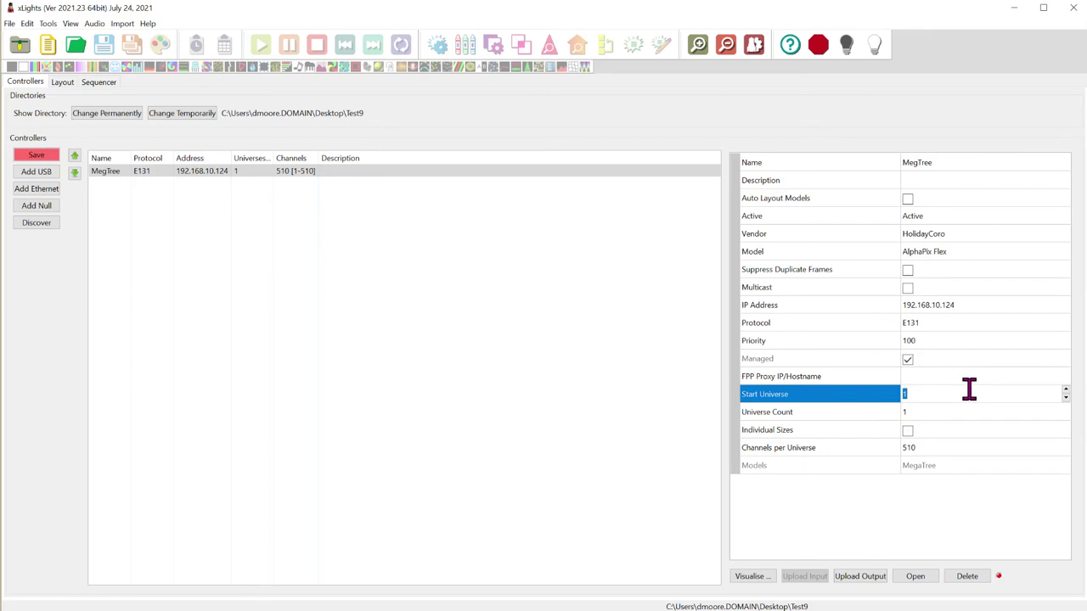
{"action": "type", "text": "1"}
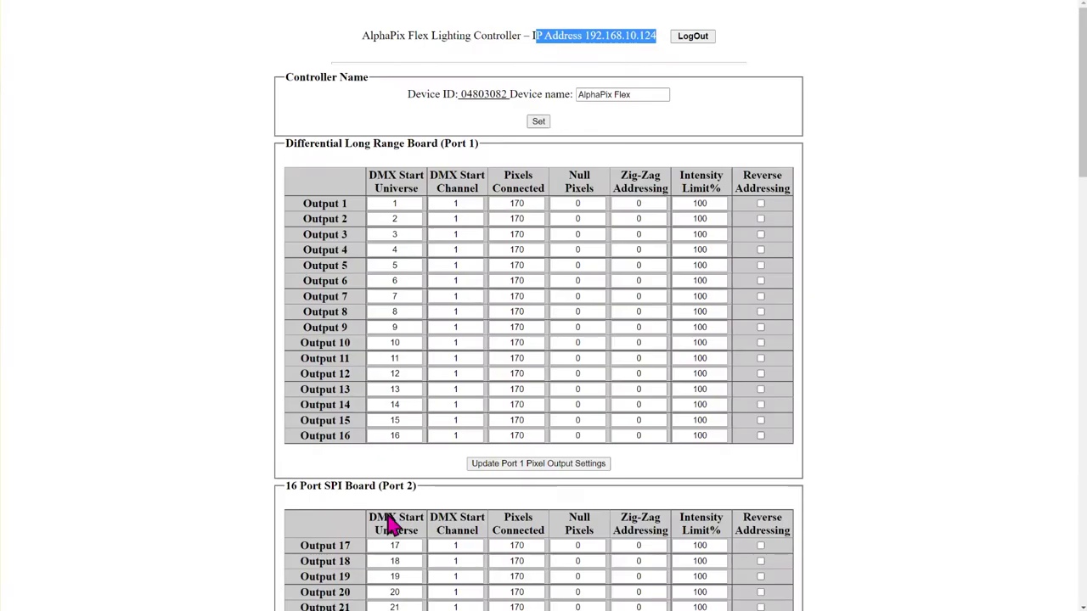
{"action": "scroll", "coordinate": [374, 441], "scroll_direction": "down", "scroll_amount": 4}
{"action": "double_click", "coordinate": [409, 225]}
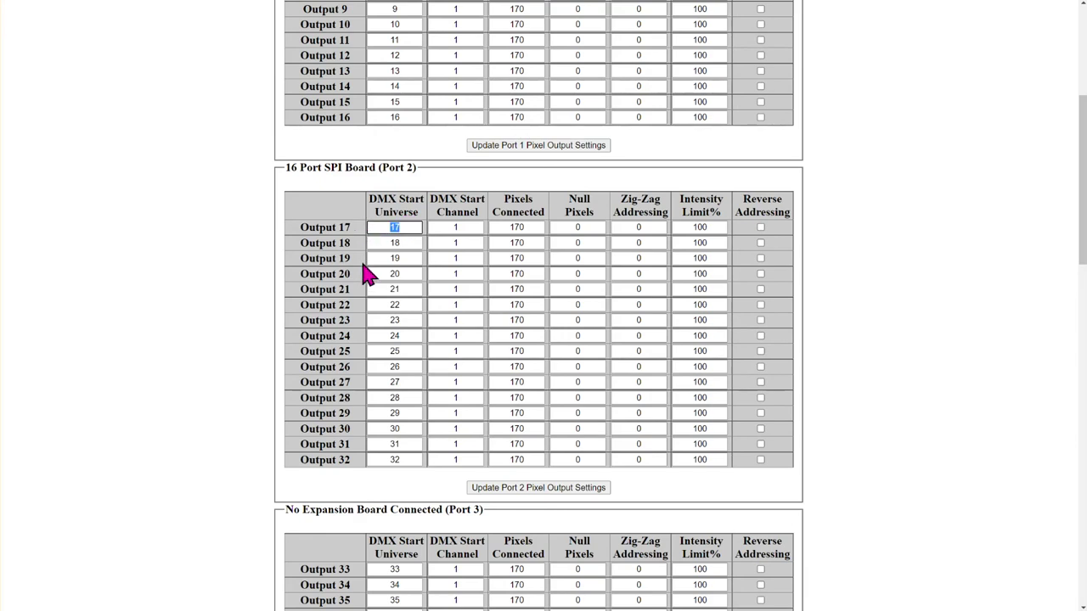
{"action": "double_click", "coordinate": [413, 460]}
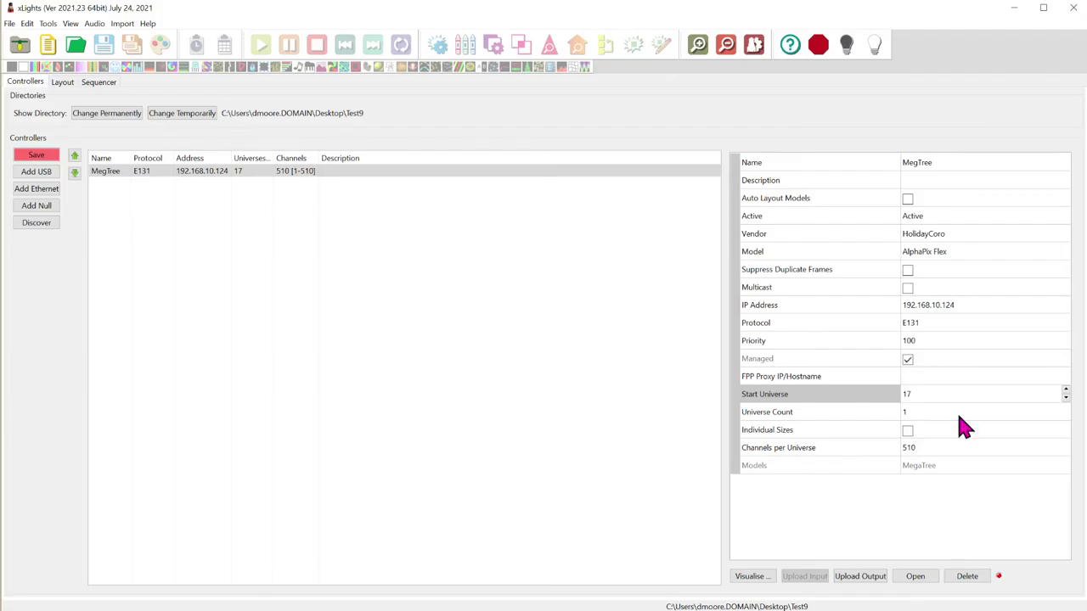
{"action": "left_click", "coordinate": [932, 412]}
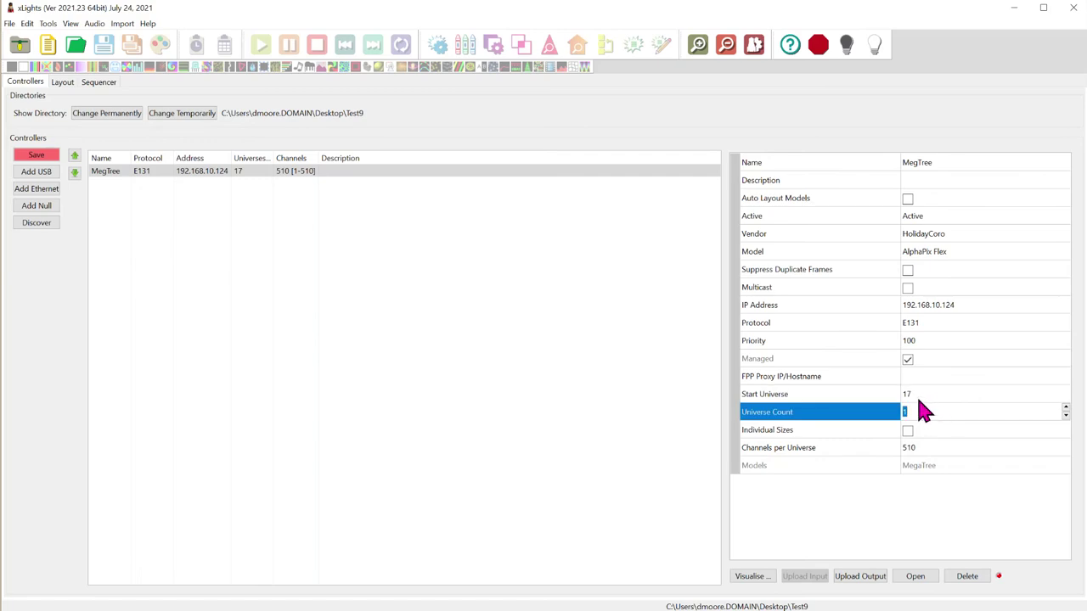
{"action": "type", "text": "16"}
- Give MegTree 150 channels per universe (2400 channels total) and save the controller setup
{"action": "left_click", "coordinate": [944, 450]}
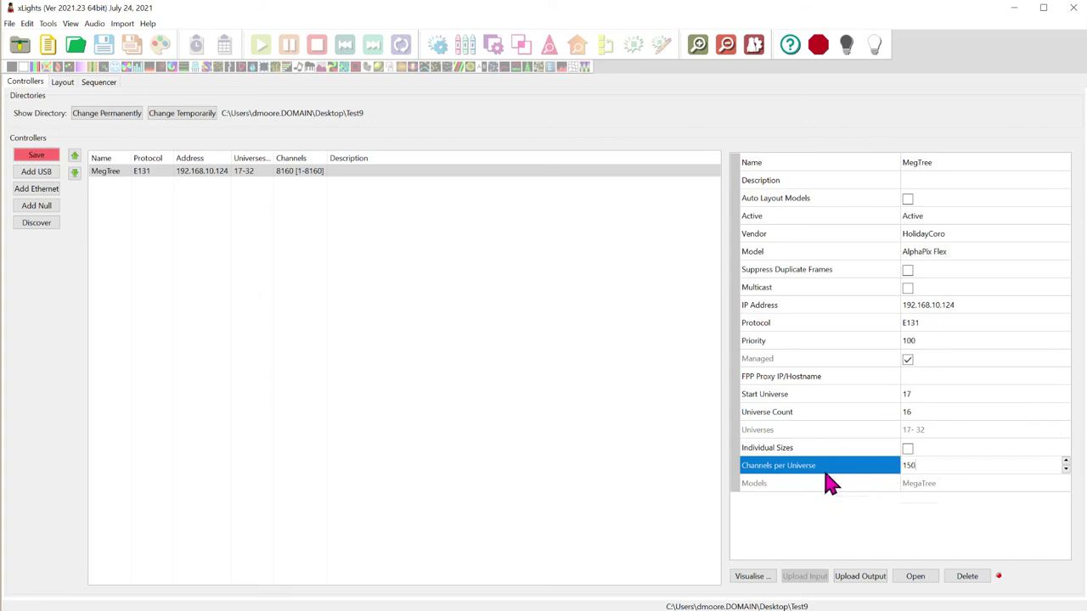
{"action": "left_click", "coordinate": [912, 451]}
{"action": "left_click", "coordinate": [913, 451]}
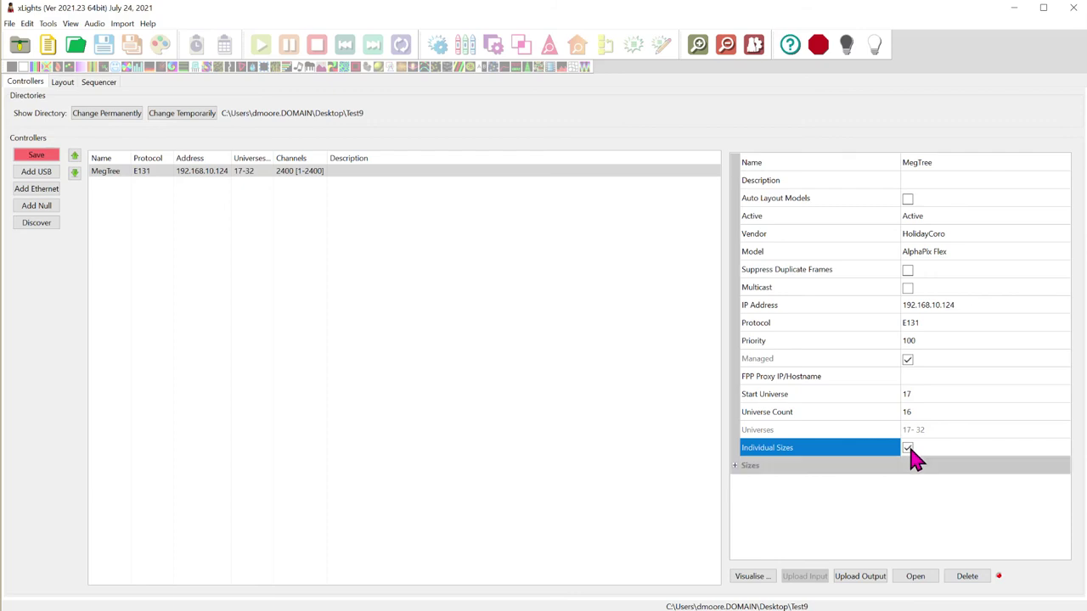
{"action": "left_click", "coordinate": [735, 467]}
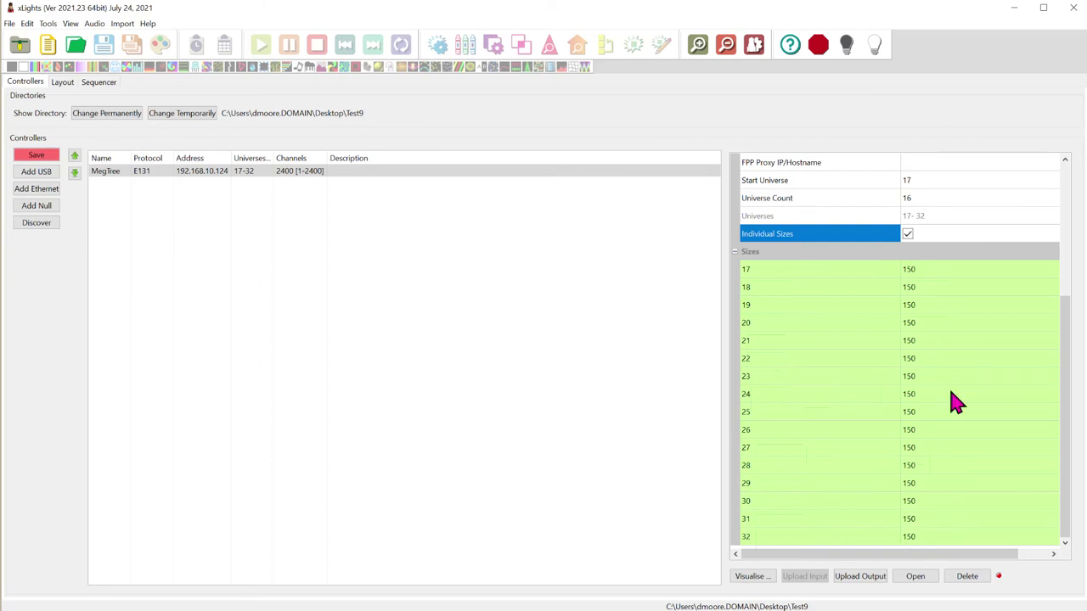
{"action": "left_click", "coordinate": [735, 252]}
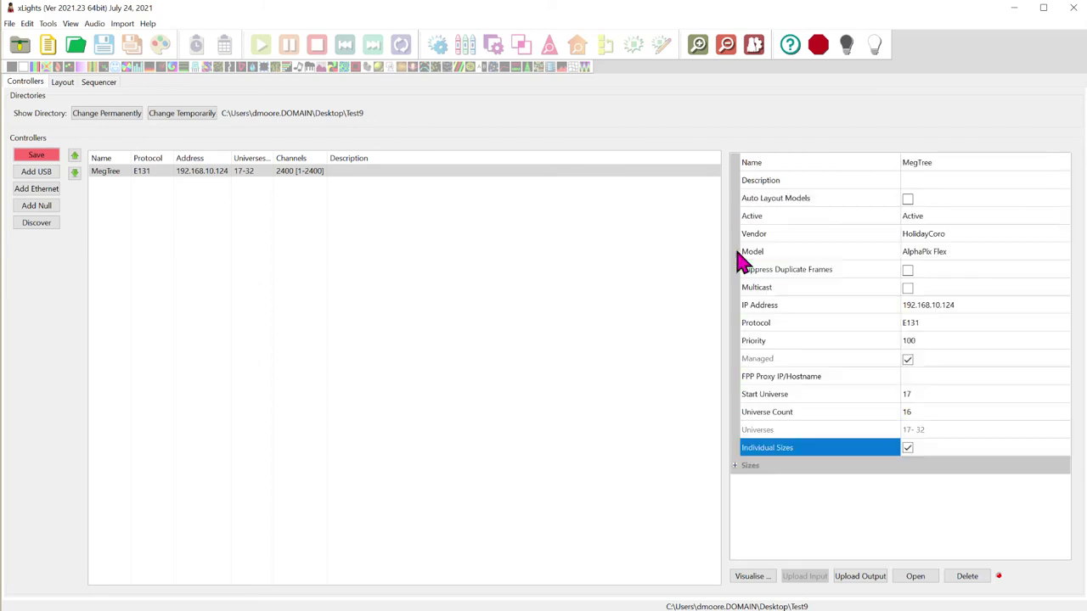
{"action": "left_click", "coordinate": [905, 448]}
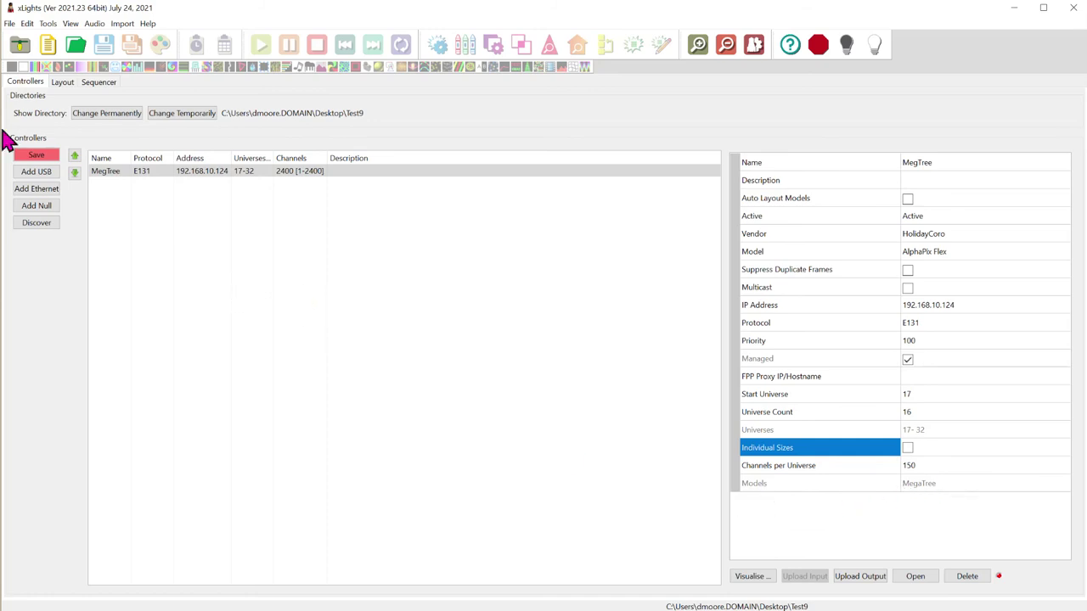
{"action": "left_click", "coordinate": [35, 154]}
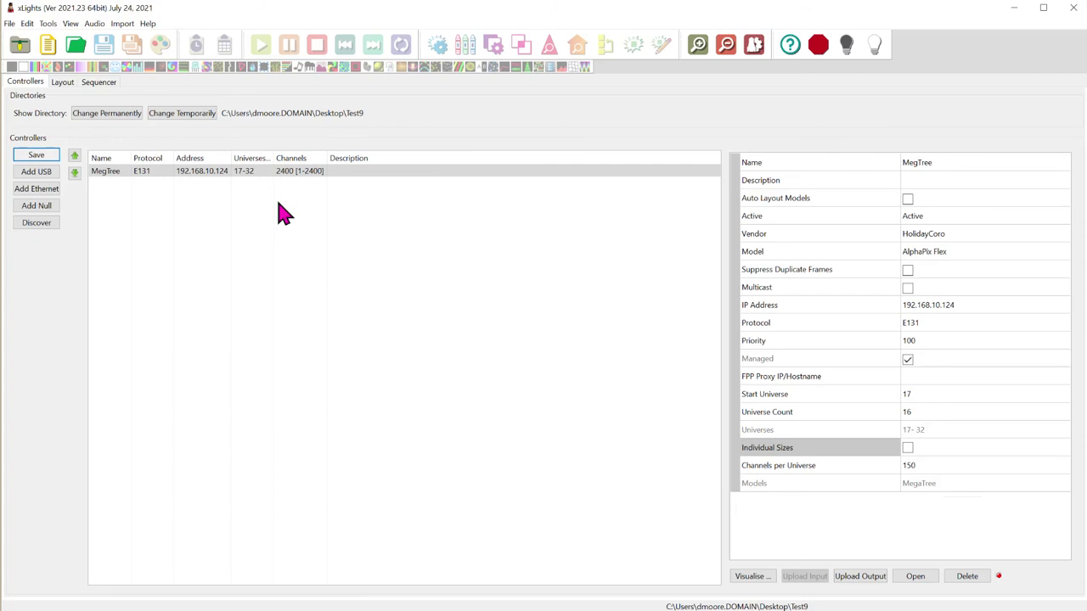
{"action": "left_click", "coordinate": [63, 85]}
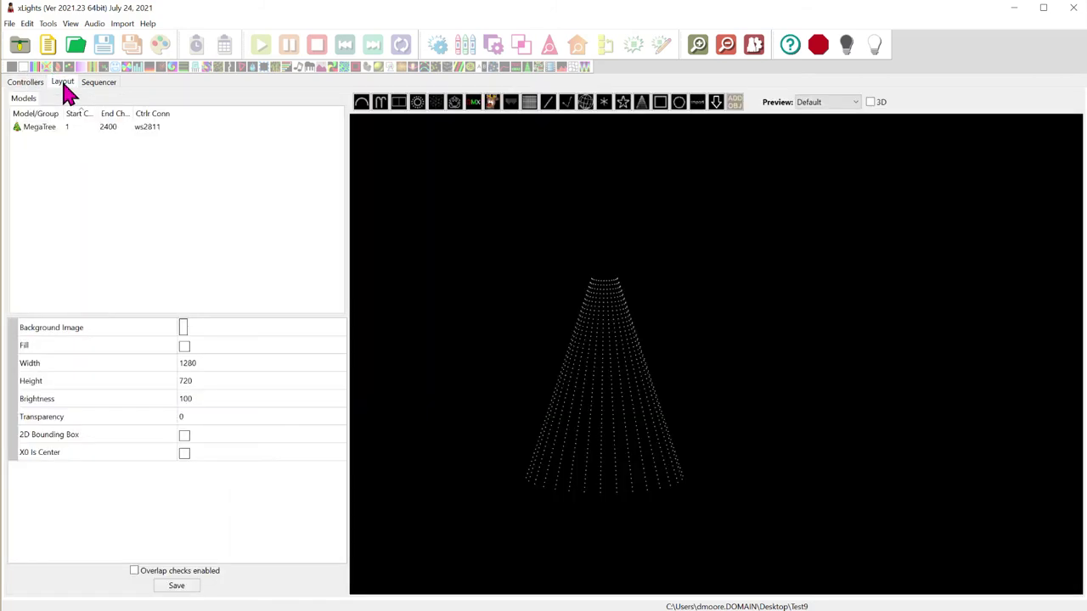
- Delete the old MegaTree model and draw a new Tree model across the layout preview
{"action": "left_click", "coordinate": [44, 130]}
{"action": "right_click", "coordinate": [43, 130]}
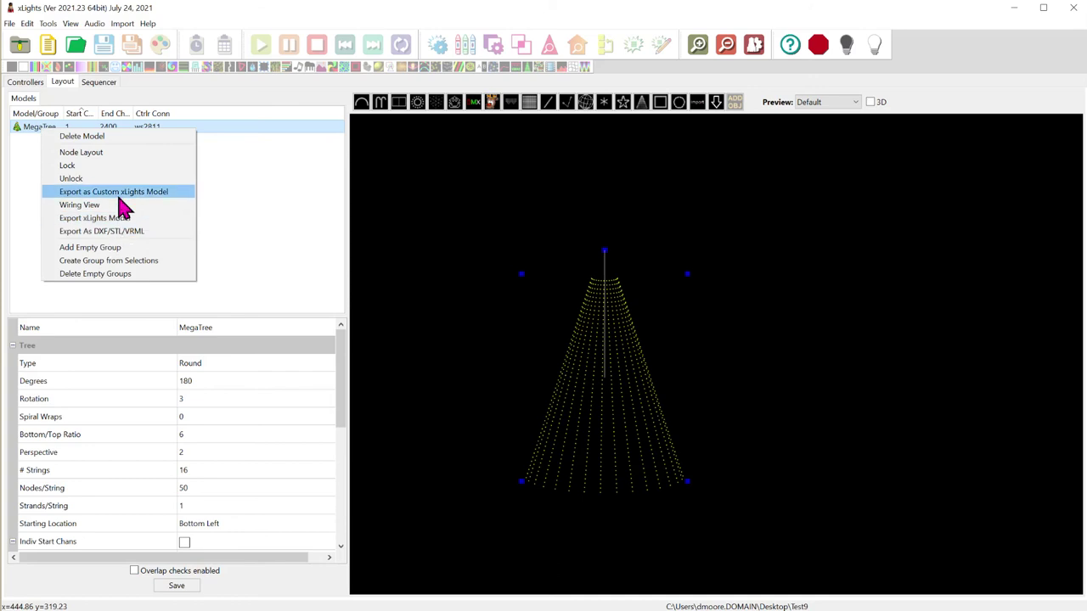
{"action": "left_click", "coordinate": [114, 137]}
{"action": "right_click", "coordinate": [103, 126]}
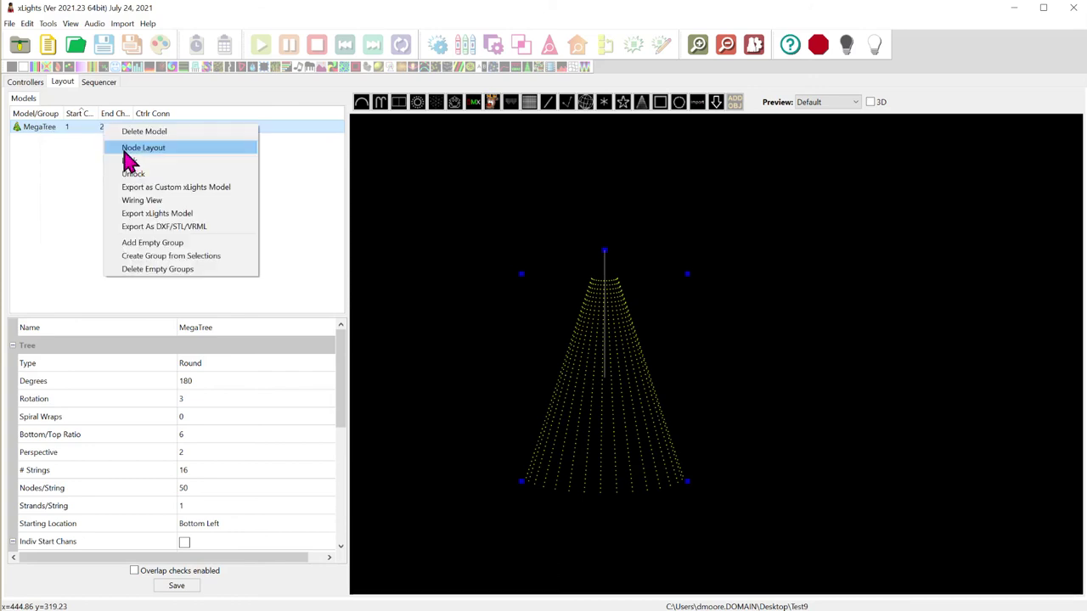
{"action": "left_click", "coordinate": [143, 131]}
{"action": "left_click", "coordinate": [575, 337]}
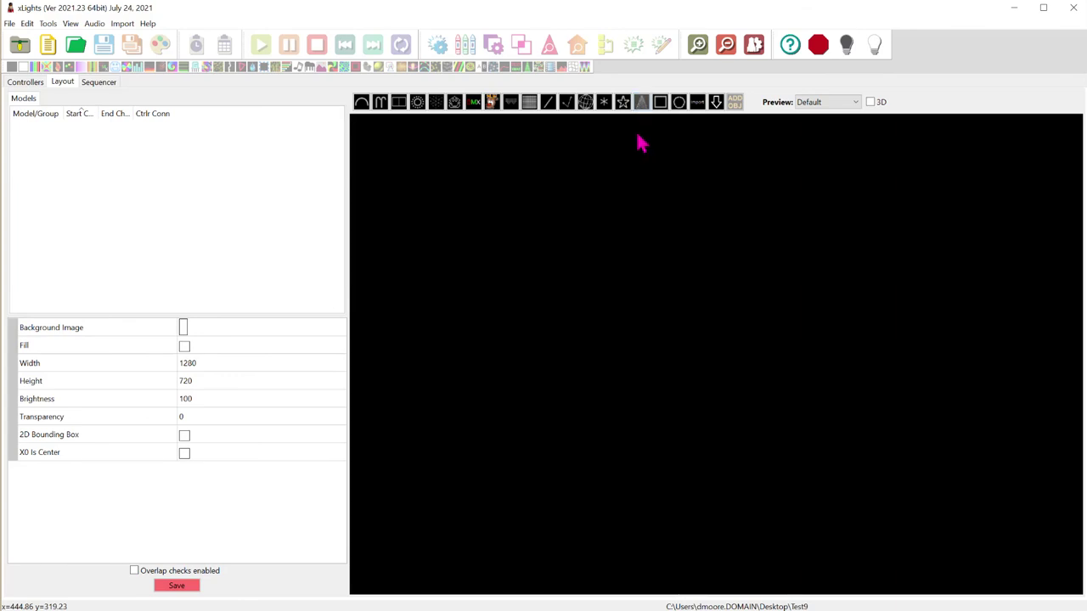
{"action": "left_click", "coordinate": [643, 105]}
{"action": "mouse_move", "coordinate": [456, 190]}
{"action": "left_mouse_down"}
{"action": "mouse_move", "coordinate": [499, 265]}
{"action": "mouse_move", "coordinate": [625, 364]}
{"action": "mouse_move", "coordinate": [636, 408]}
{"action": "mouse_move", "coordinate": [662, 439]}
{"action": "mouse_move", "coordinate": [659, 458]}
{"action": "left_mouse_up"}
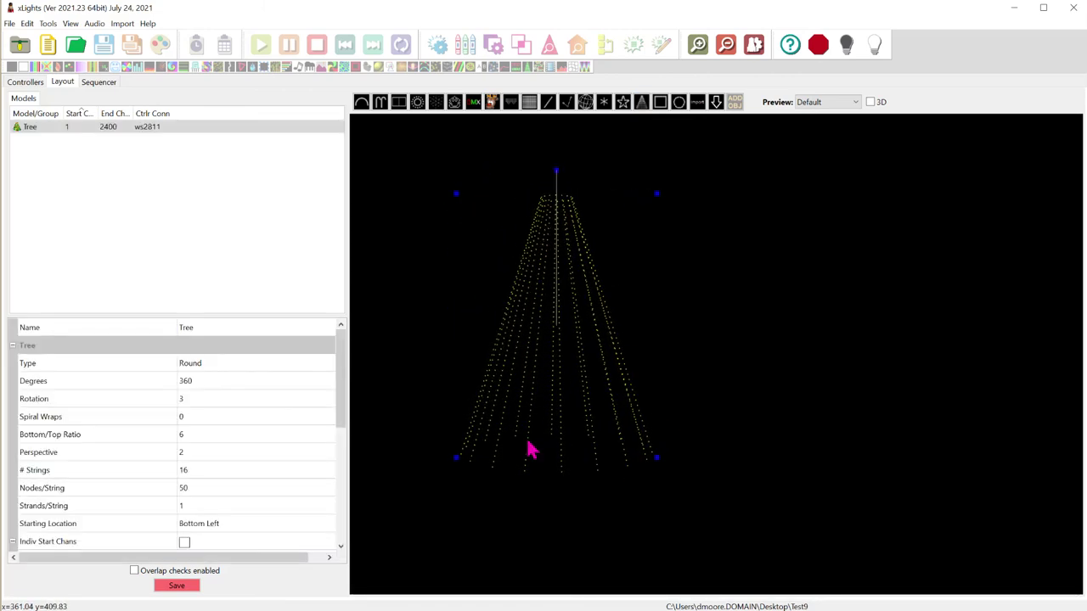
- Name the new tree MegaTree, set it to 180 degrees, and check 16 strings of 50 nodes
{"action": "left_click", "coordinate": [227, 329]}
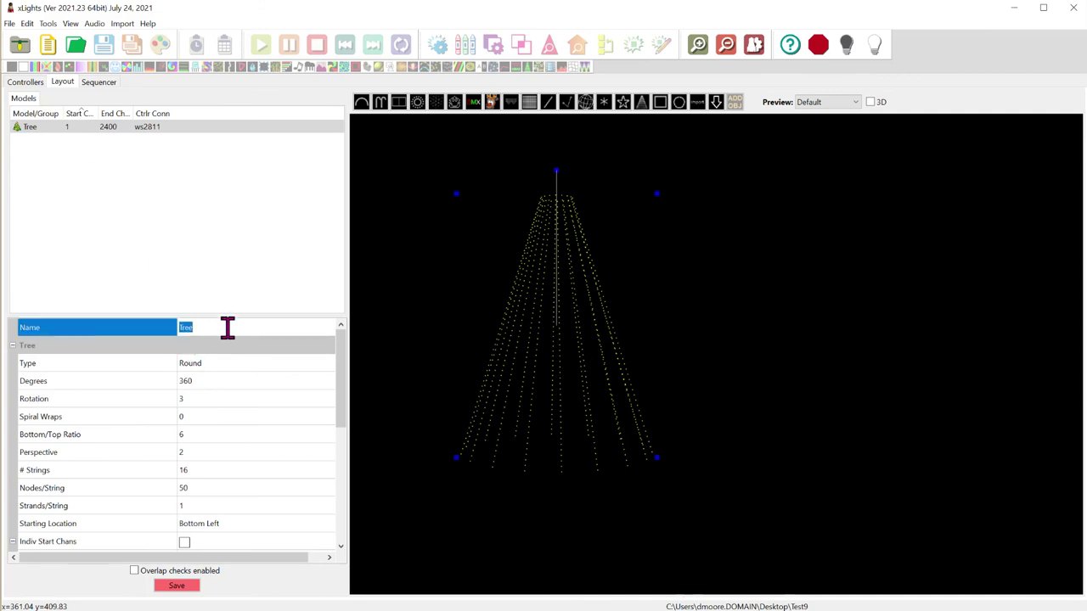
{"action": "type", "text": "MegaTree"}
{"action": "key", "text": "Return"}
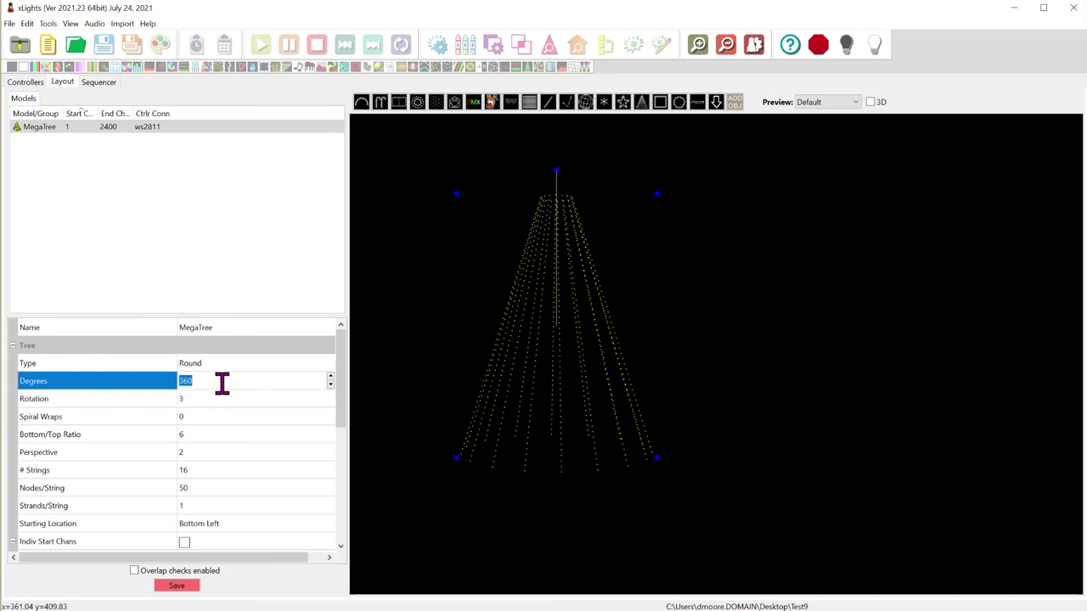
{"action": "type", "text": "180"}
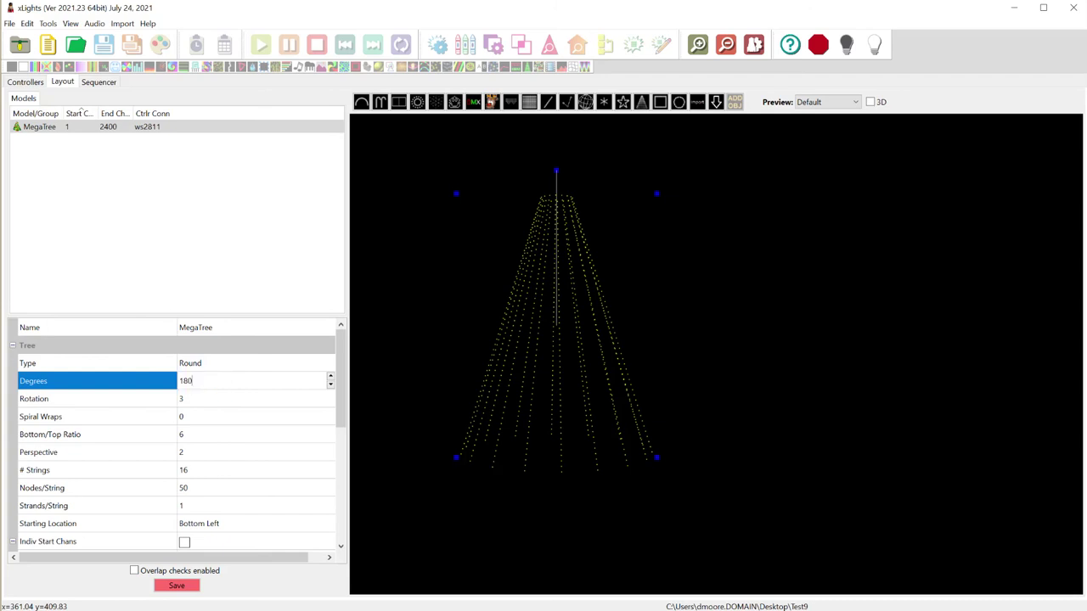
{"action": "left_click", "coordinate": [229, 471]}
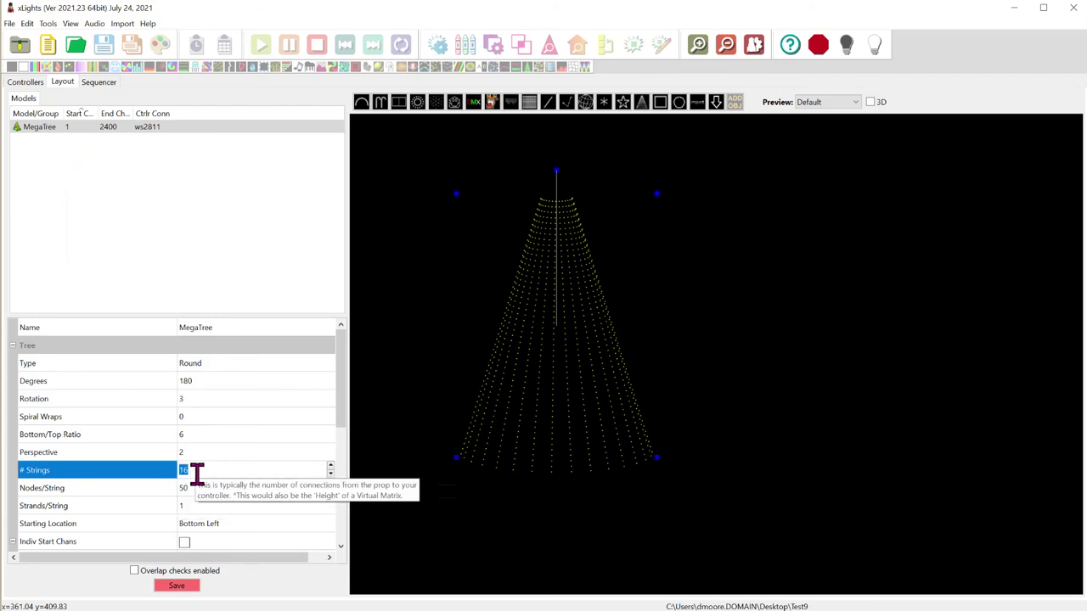
{"action": "left_click", "coordinate": [203, 489]}
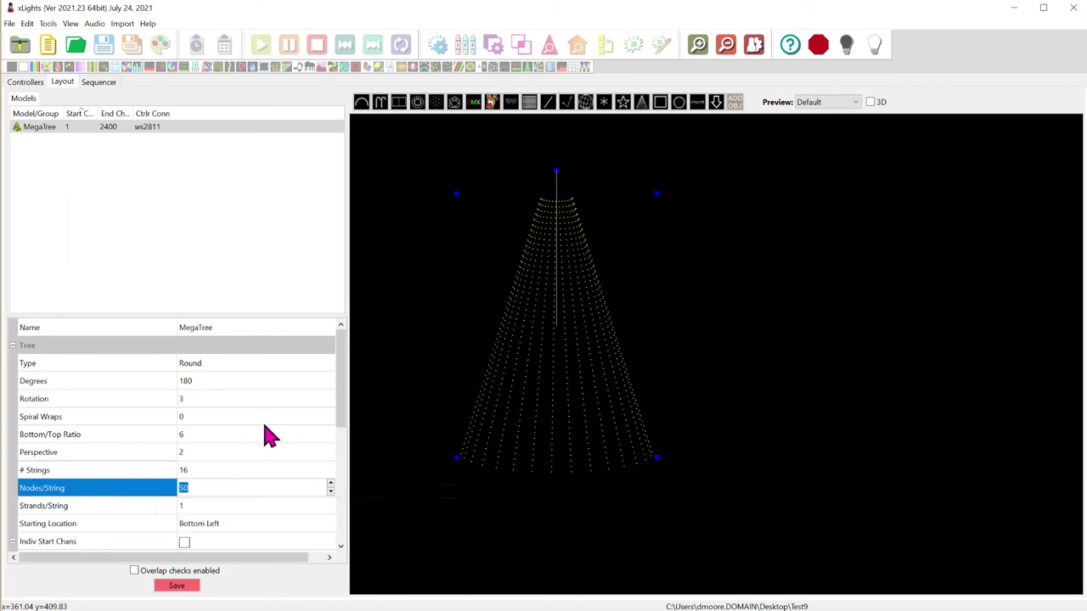
{"action": "right_click", "coordinate": [515, 341]}
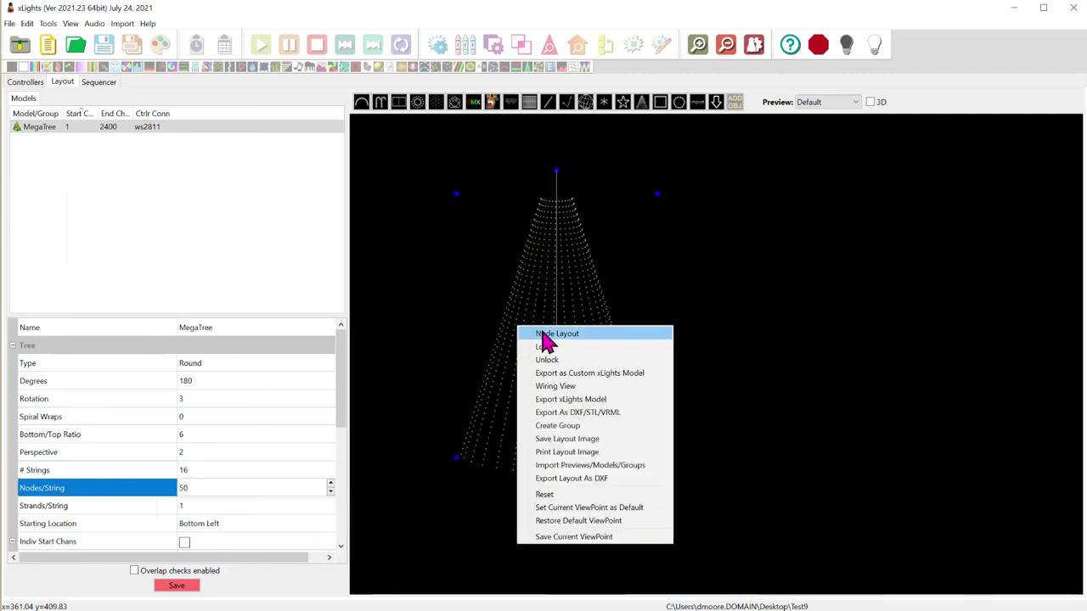
{"action": "left_click", "coordinate": [447, 498]}
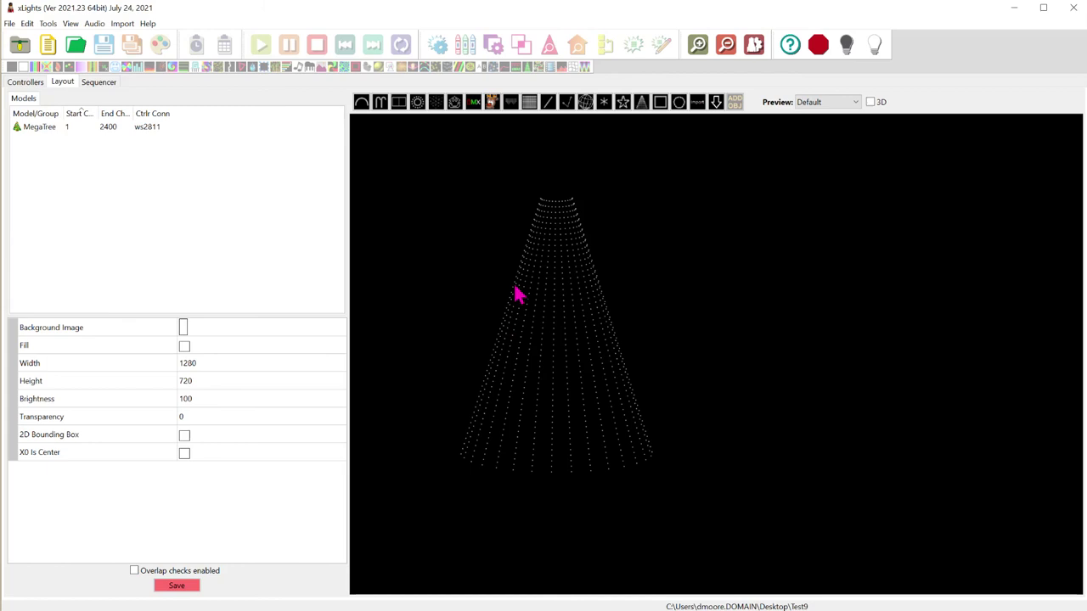
{"action": "right_click", "coordinate": [558, 343]}
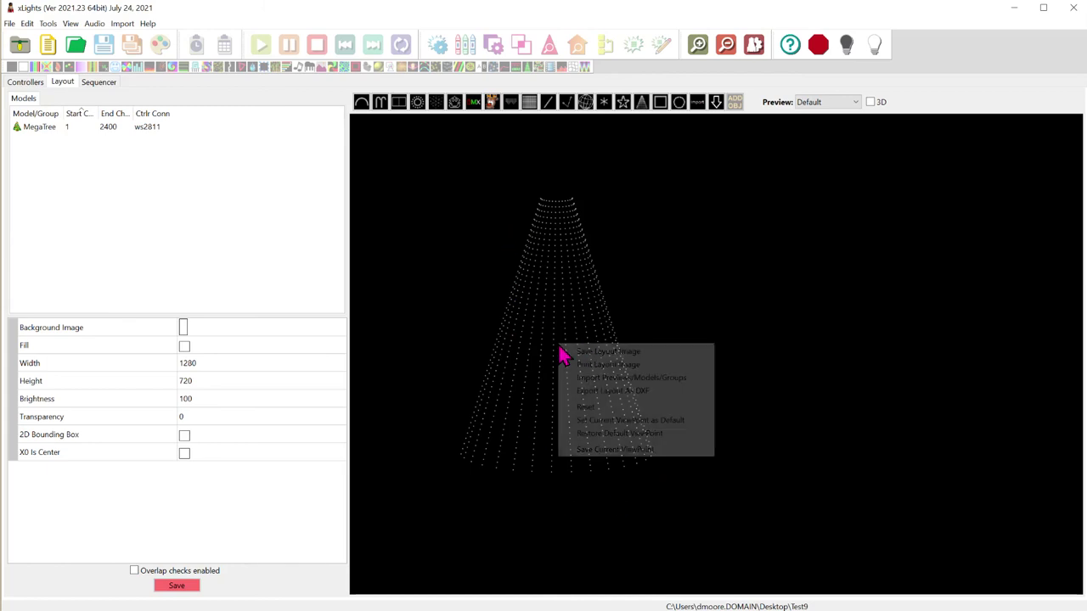
{"action": "right_click", "coordinate": [551, 319]}
{"action": "left_click", "coordinate": [544, 323]}
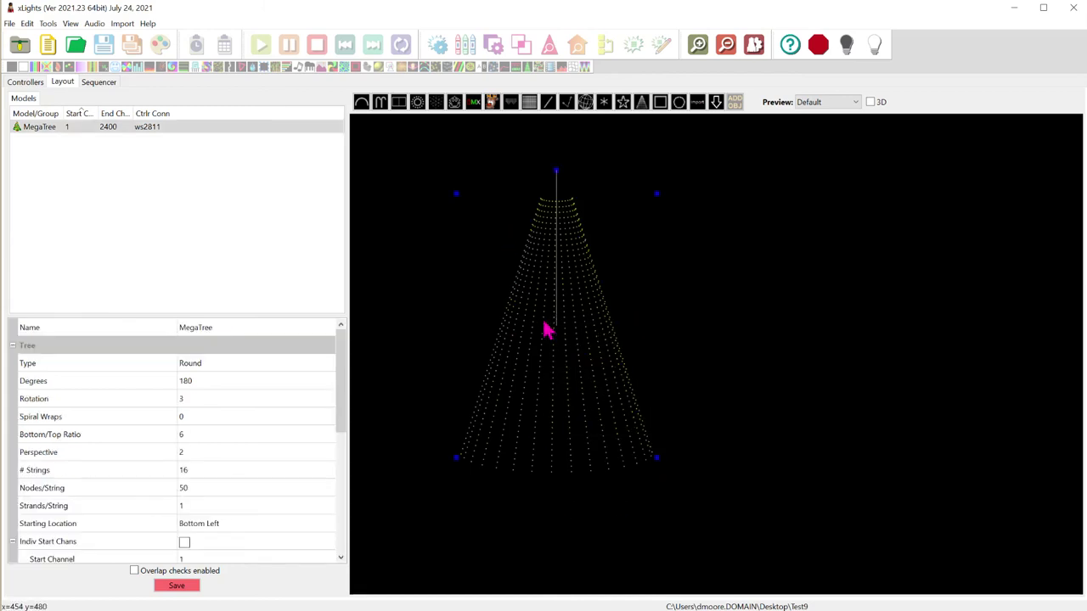
{"action": "right_click", "coordinate": [547, 330]}
{"action": "left_click", "coordinate": [608, 335]}
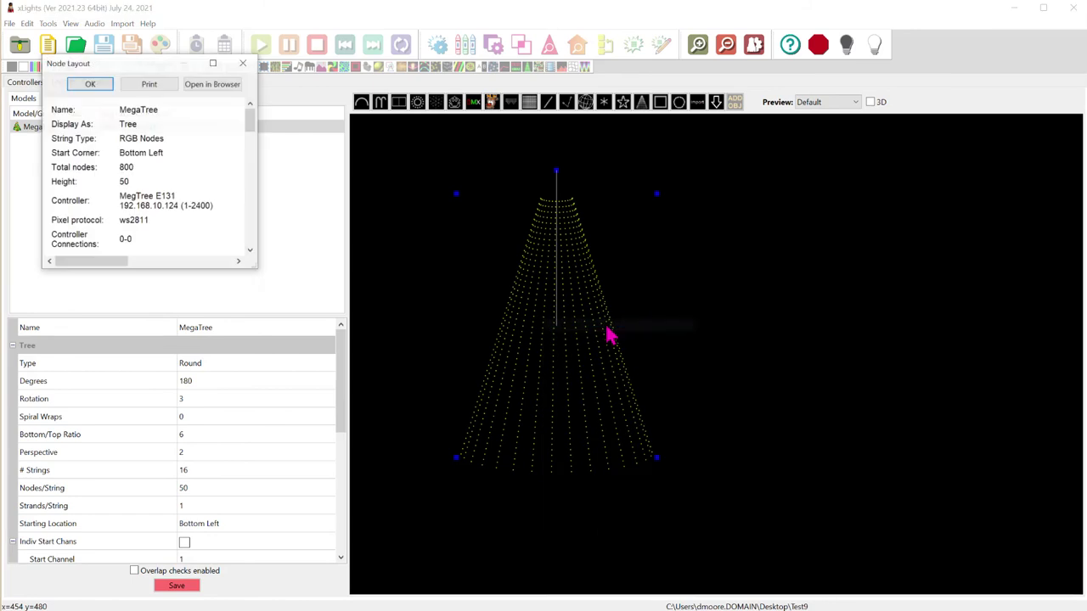
{"action": "left_click_drag", "start_coordinate": [256, 268], "coordinate": [976, 560]}
{"action": "scroll", "coordinate": [175, 357], "scroll_direction": "down", "scroll_amount": 10}
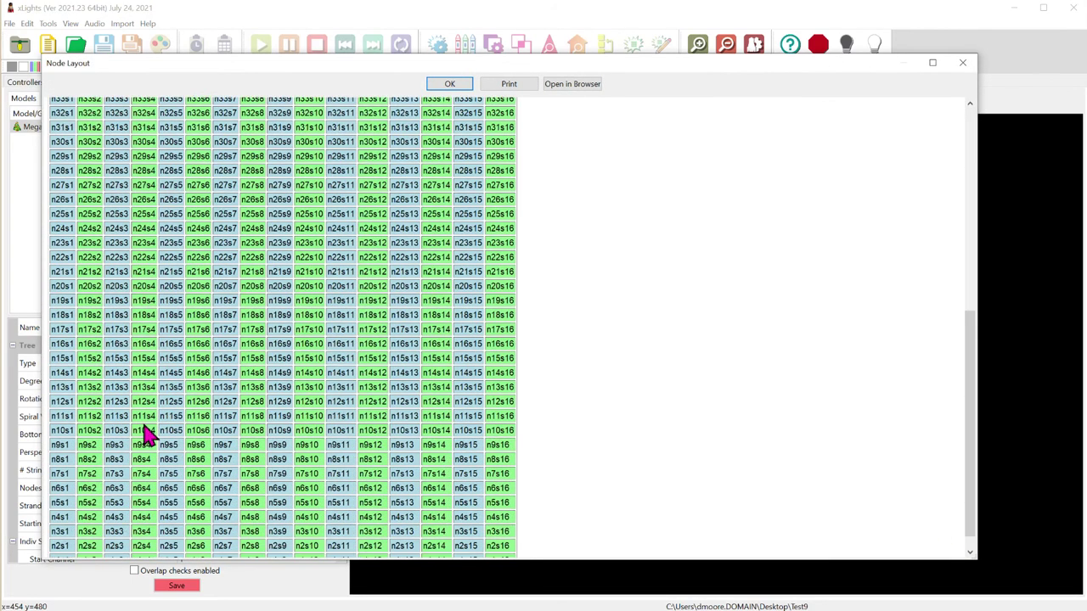
{"action": "scroll", "coordinate": [144, 433], "scroll_direction": "up", "scroll_amount": 2}
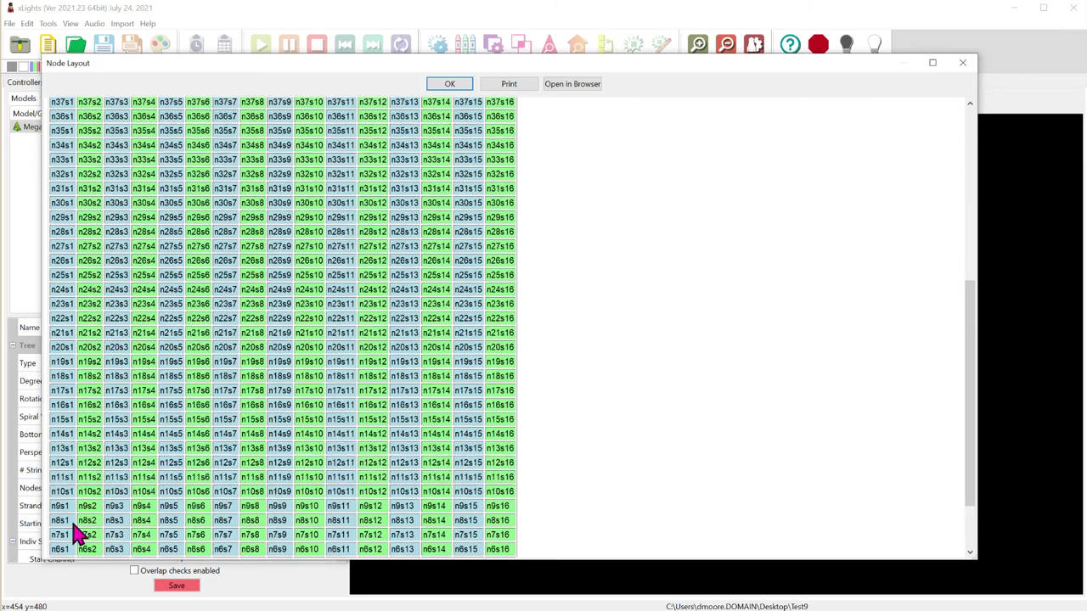
{"action": "scroll", "coordinate": [77, 526], "scroll_direction": "up", "scroll_amount": 8}
{"action": "scroll", "coordinate": [75, 511], "scroll_direction": "down", "scroll_amount": 10}
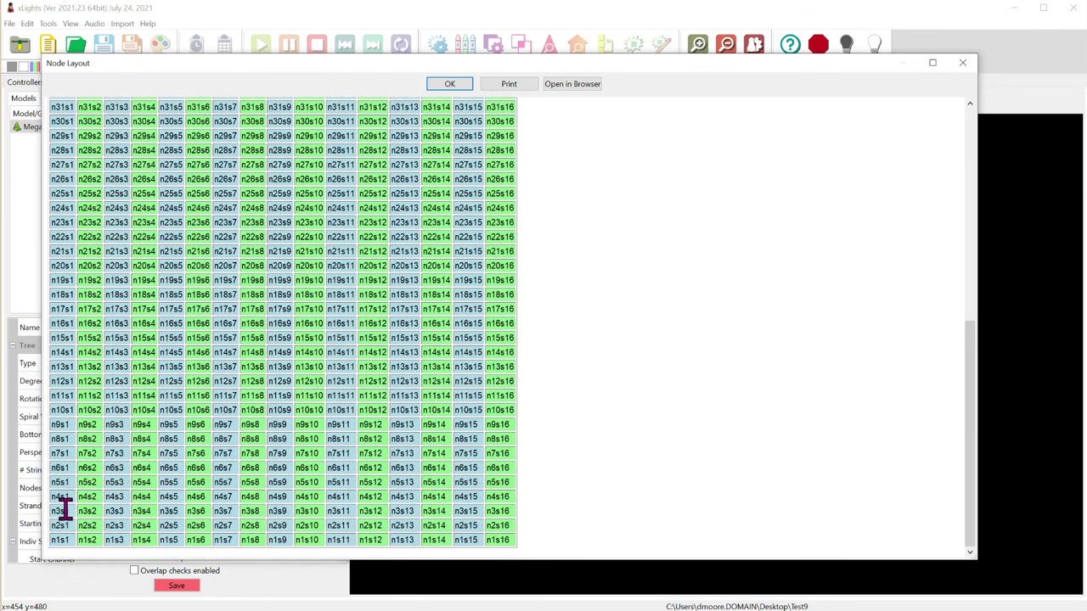
{"action": "left_click", "coordinate": [54, 540]}
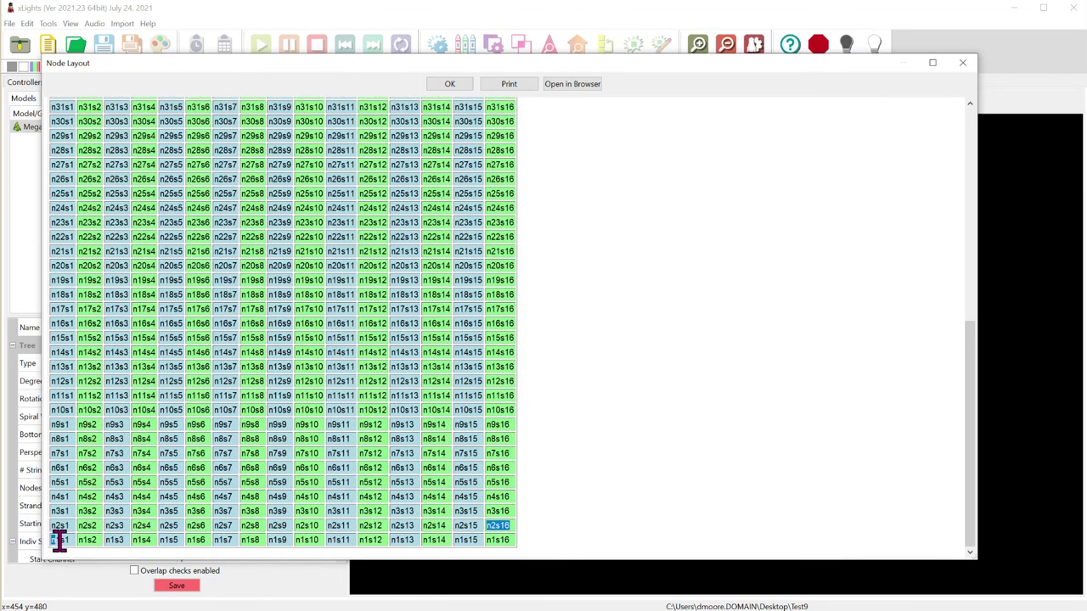
{"action": "scroll", "coordinate": [74, 551], "scroll_direction": "up", "scroll_amount": 10}
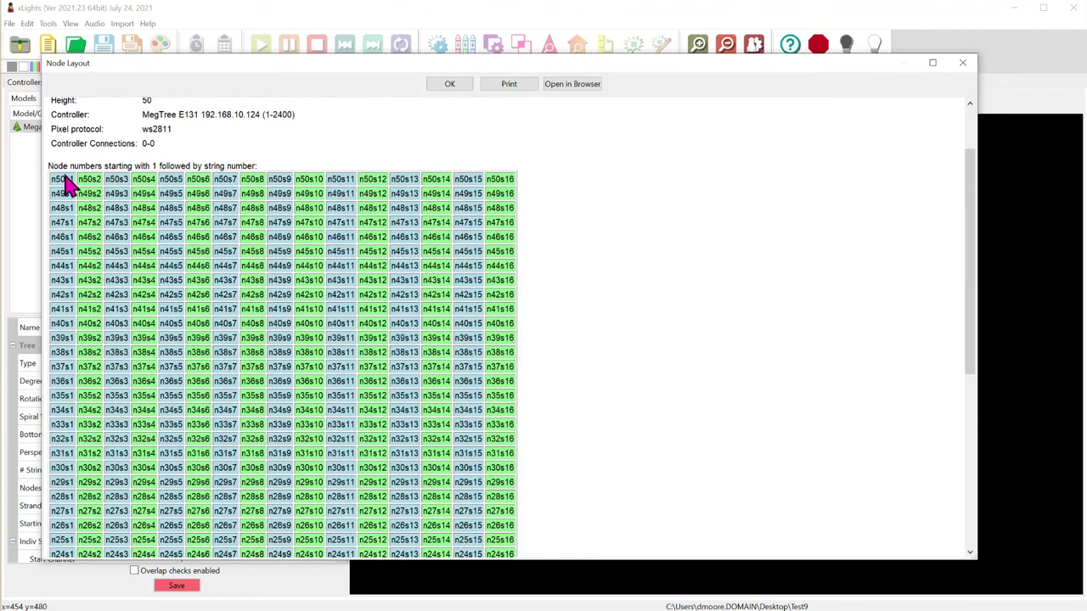
{"action": "scroll", "coordinate": [451, 286], "scroll_direction": "down", "scroll_amount": 5}
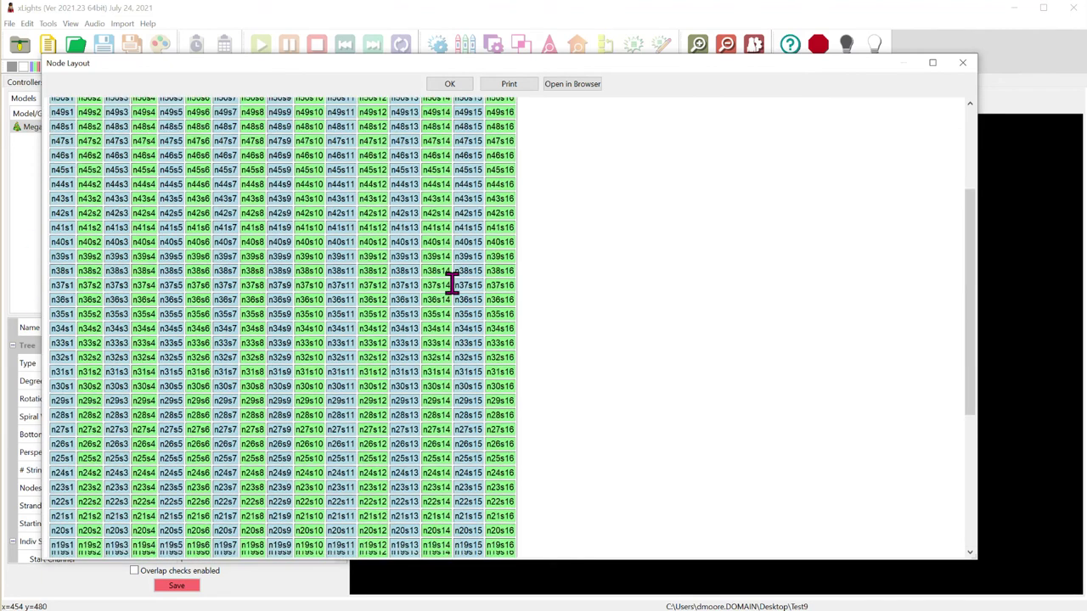
{"action": "scroll", "coordinate": [477, 434], "scroll_direction": "down", "scroll_amount": 3}
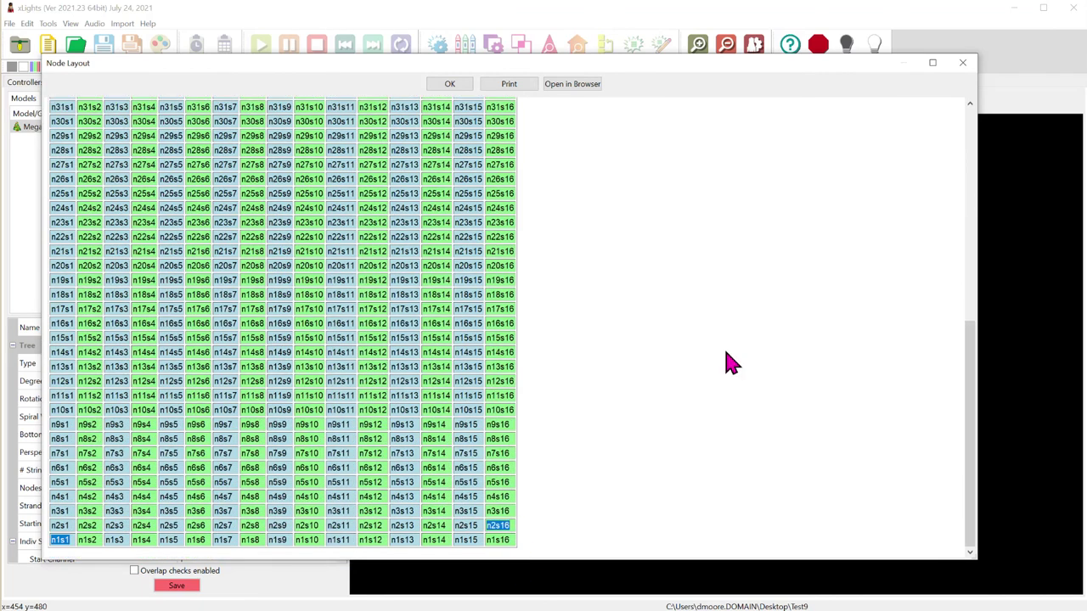
{"action": "left_click", "coordinate": [964, 66]}
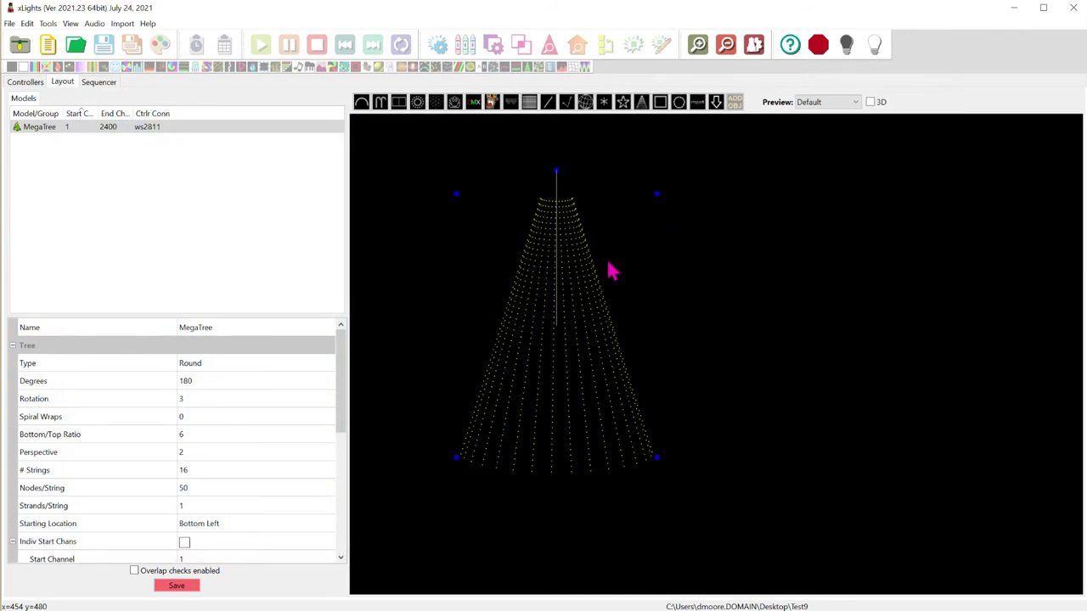
{"action": "right_click", "coordinate": [544, 304]}
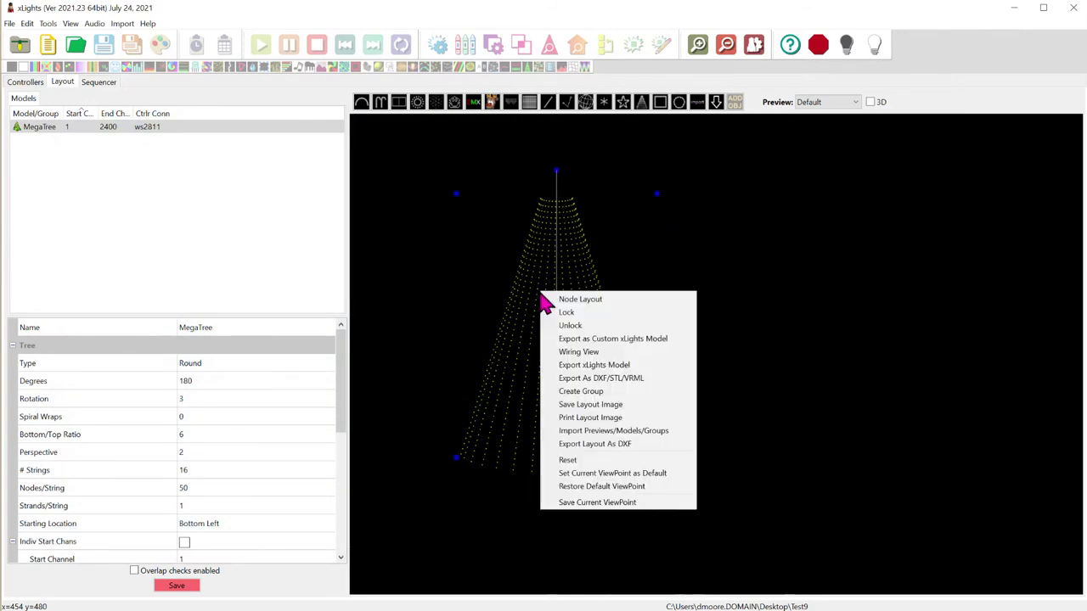
{"action": "left_click", "coordinate": [586, 353]}
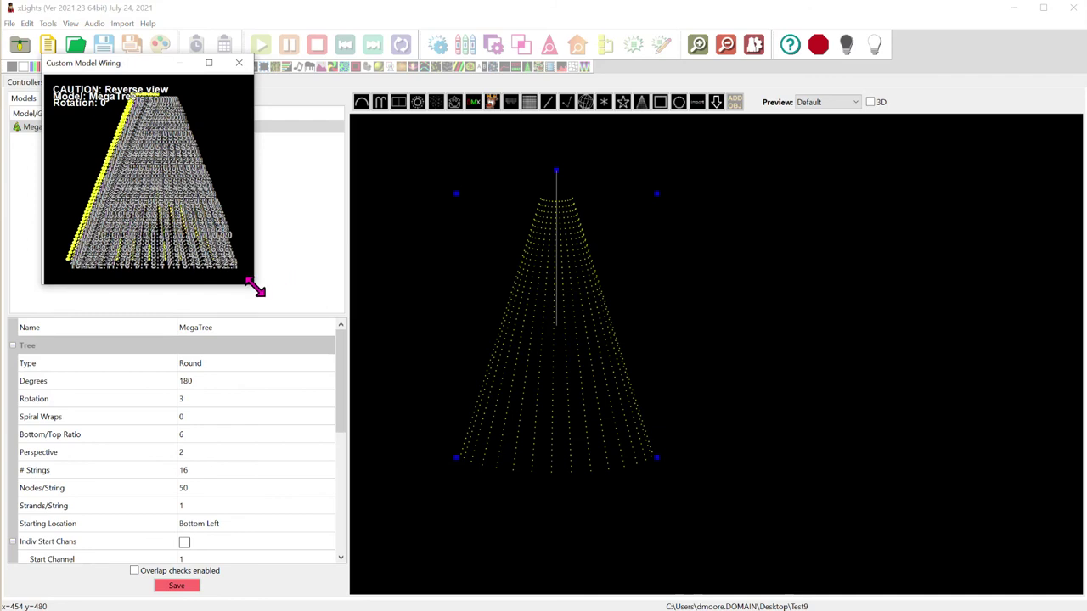
{"action": "left_click_drag", "start_coordinate": [253, 286], "coordinate": [1030, 584]}
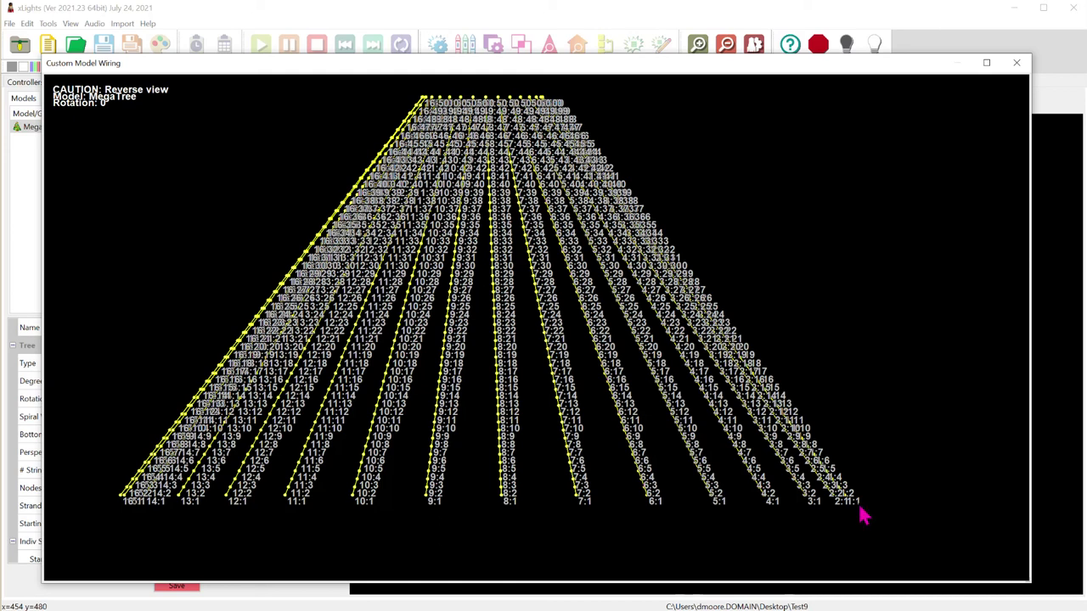
{"action": "right_click", "coordinate": [161, 153]}
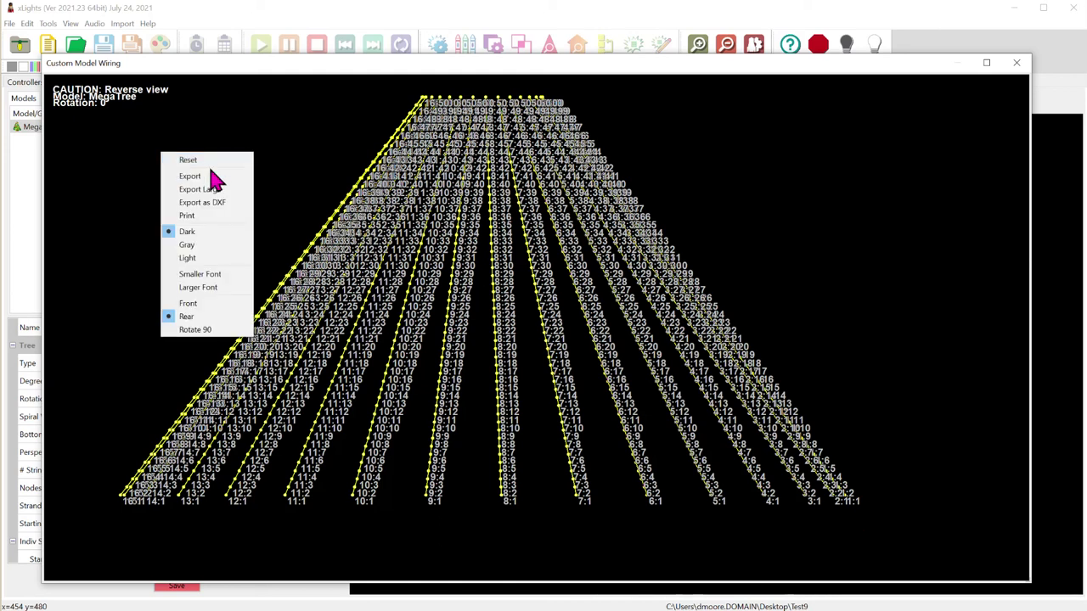
{"action": "right_click", "coordinate": [204, 120]}
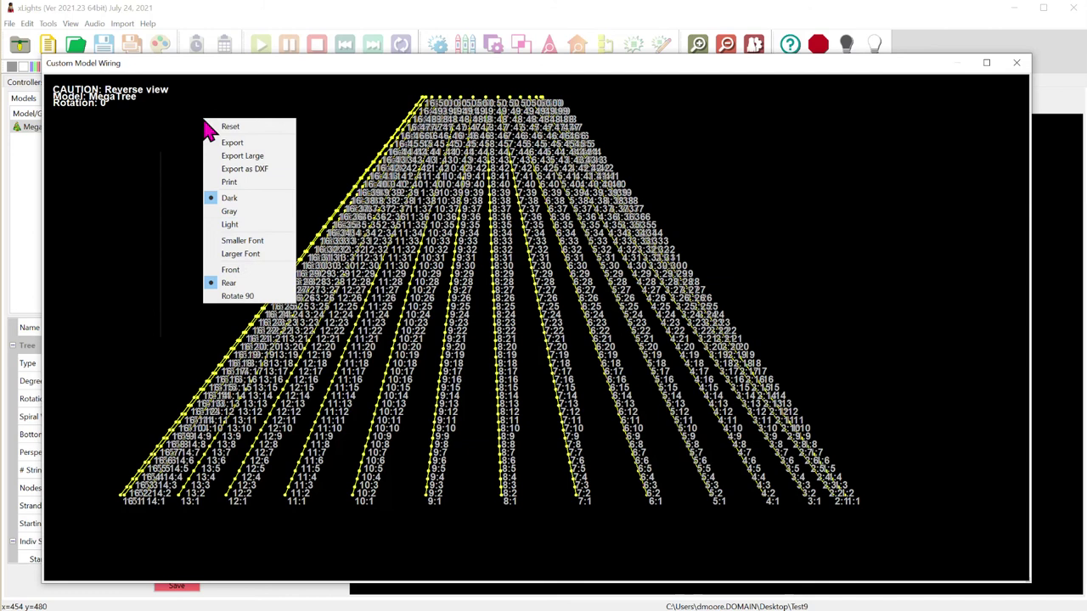
{"action": "left_click", "coordinate": [252, 274]}
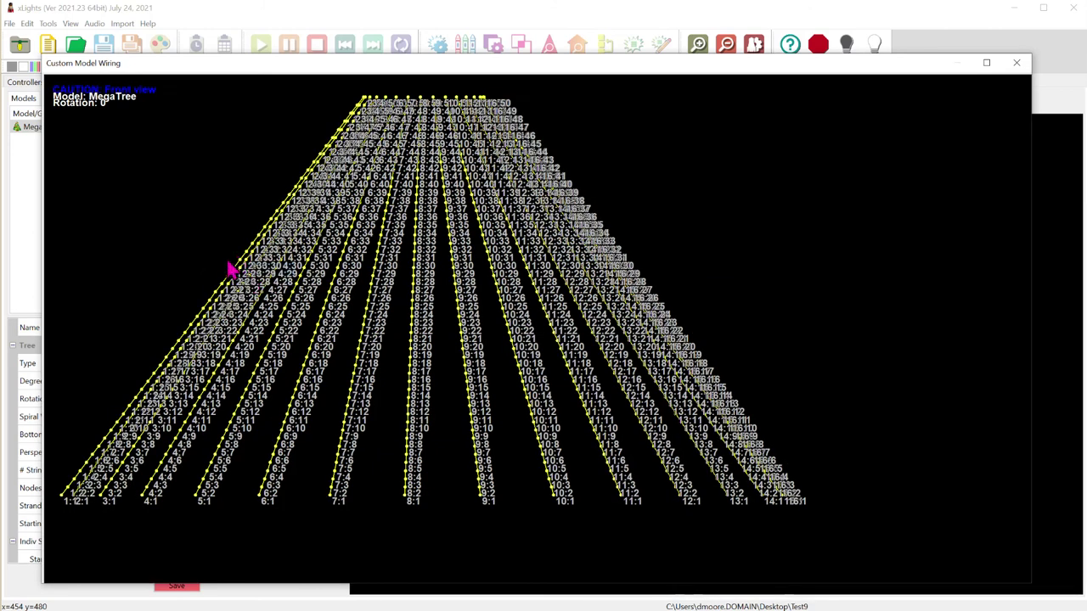
{"action": "scroll", "coordinate": [65, 519], "scroll_direction": "up", "scroll_amount": 2}
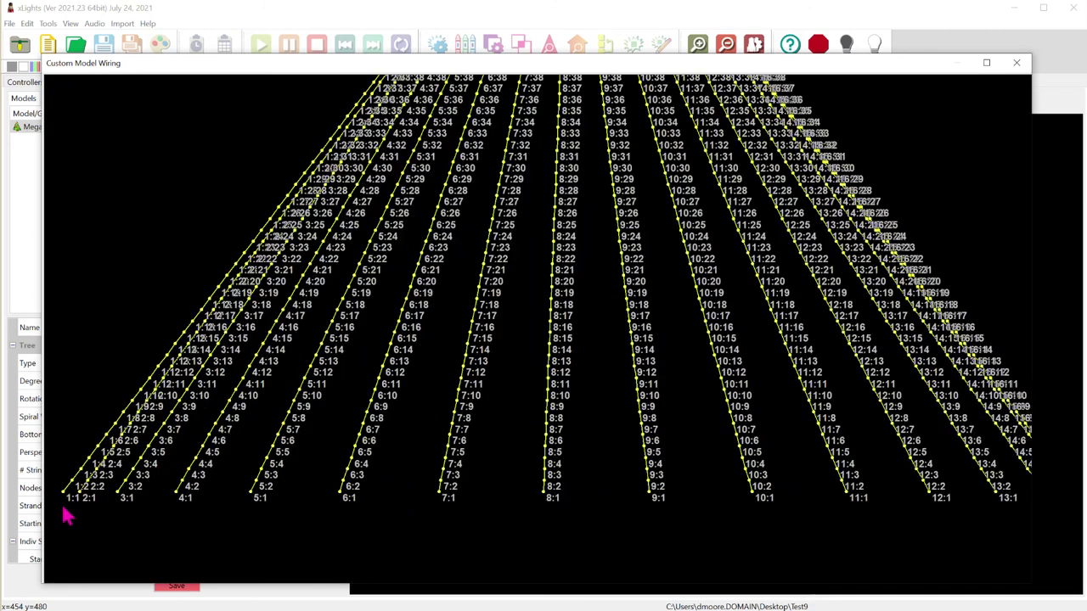
{"action": "scroll", "coordinate": [67, 515], "scroll_direction": "up", "scroll_amount": 1}
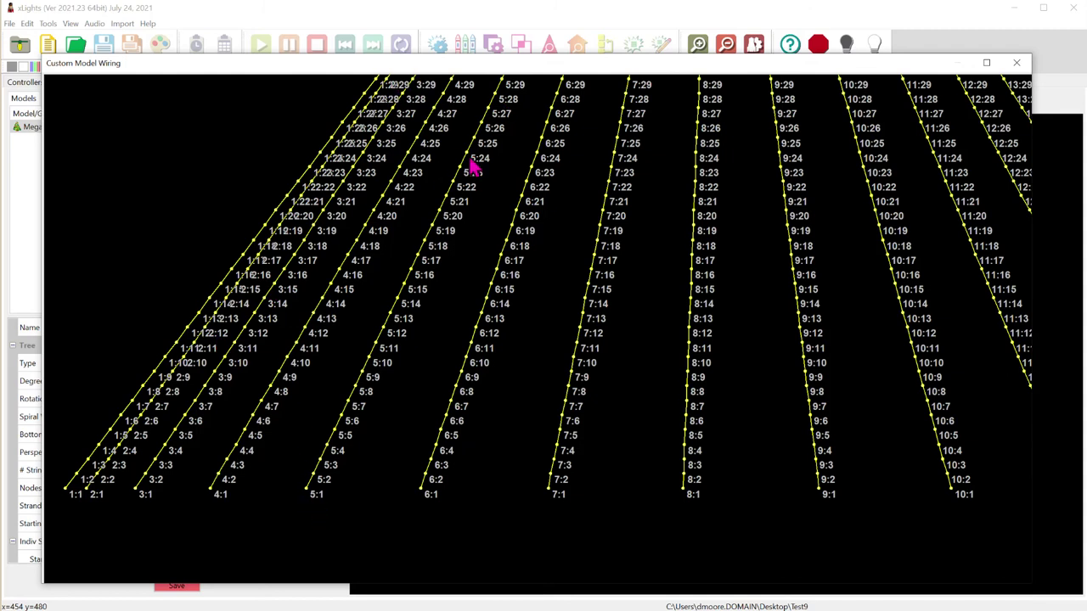
{"action": "scroll", "coordinate": [479, 170], "scroll_direction": "down", "scroll_amount": 1}
{"action": "scroll", "coordinate": [452, 221], "scroll_direction": "down", "scroll_amount": 1}
{"action": "scroll", "coordinate": [454, 238], "scroll_direction": "down", "scroll_amount": 1}
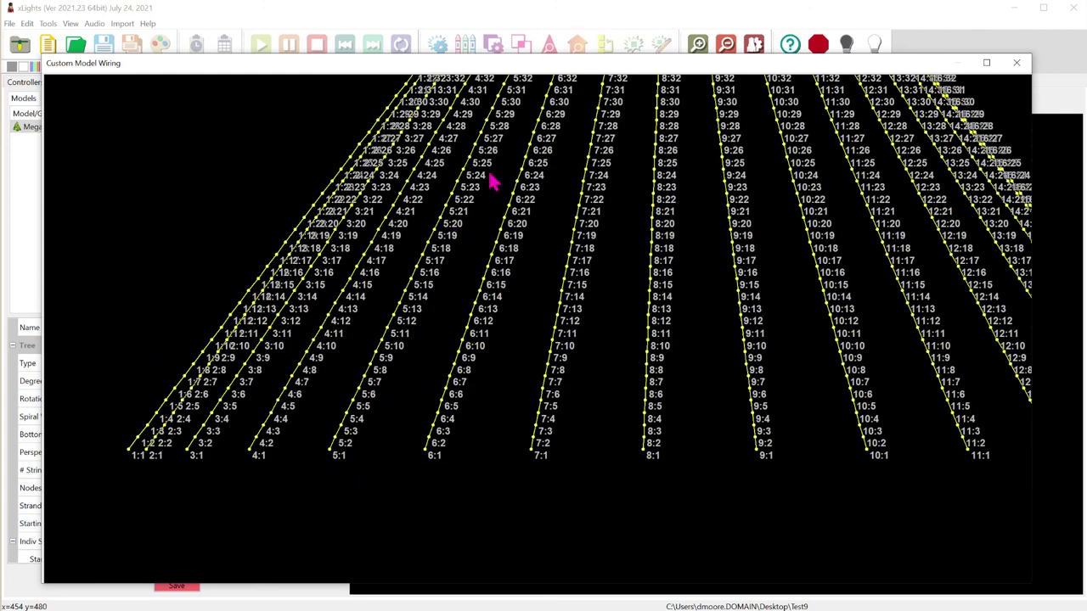
{"action": "left_click", "coordinate": [1016, 63]}
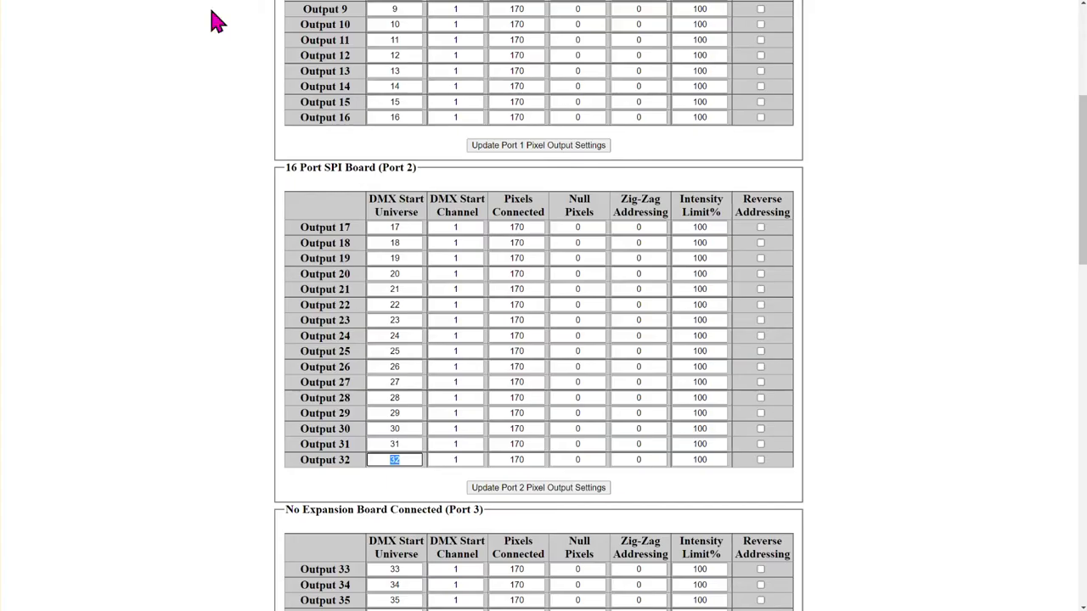
- Choose 2.STATIC RED in the Test Mode Configuration's Mode Selection dropdown
{"action": "scroll", "coordinate": [342, 277], "scroll_direction": "down", "scroll_amount": 10}
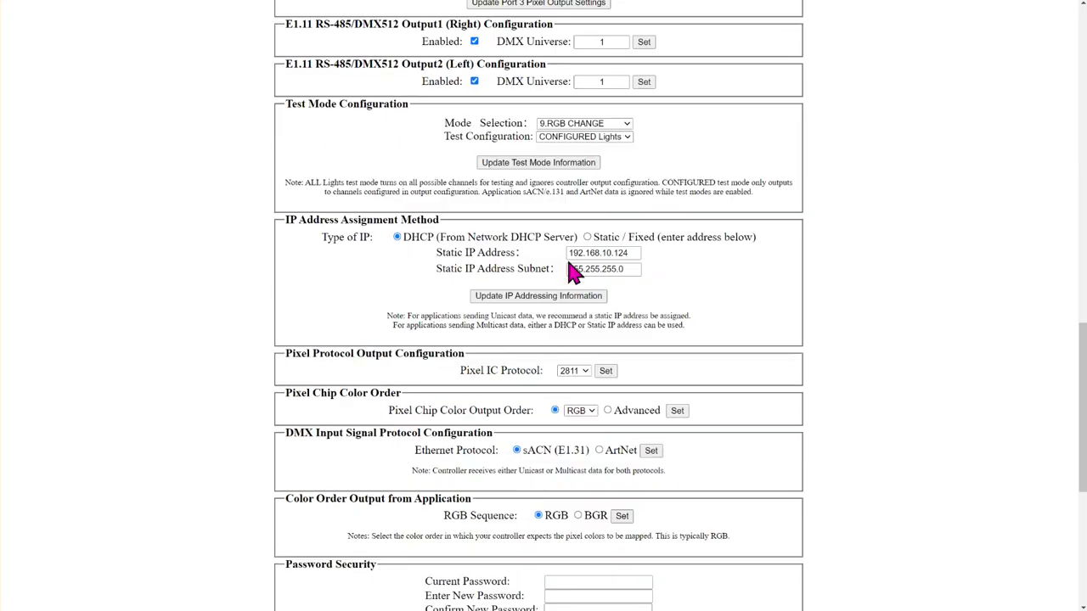
{"action": "left_click", "coordinate": [601, 126]}
{"action": "left_click", "coordinate": [596, 146]}
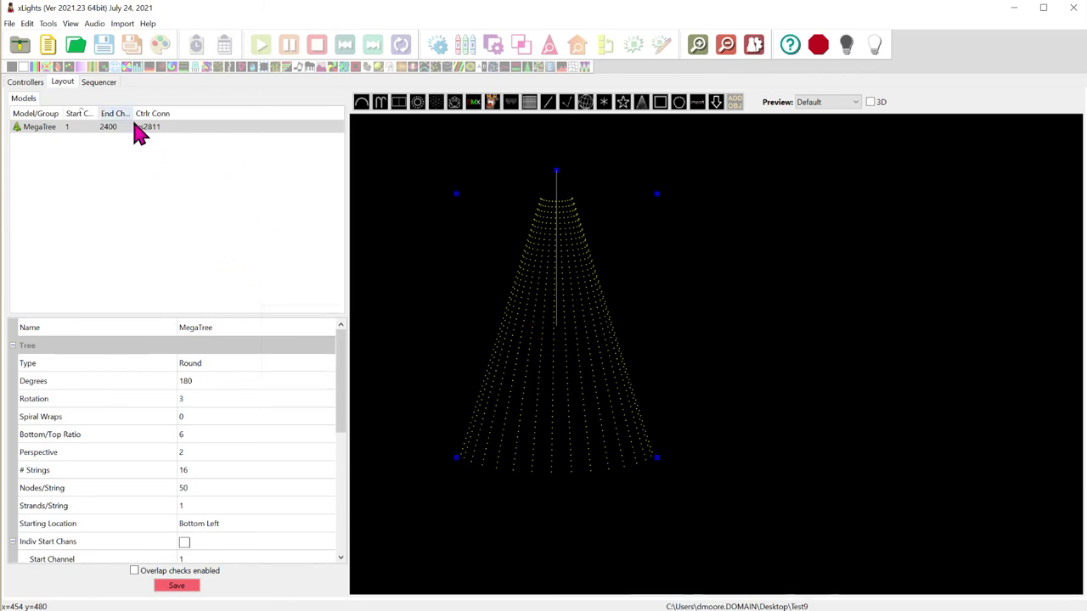
- Back in xLights with the MegaTree layout, open the Tools menu
{"action": "mouse_move", "coordinate": [174, 176]}
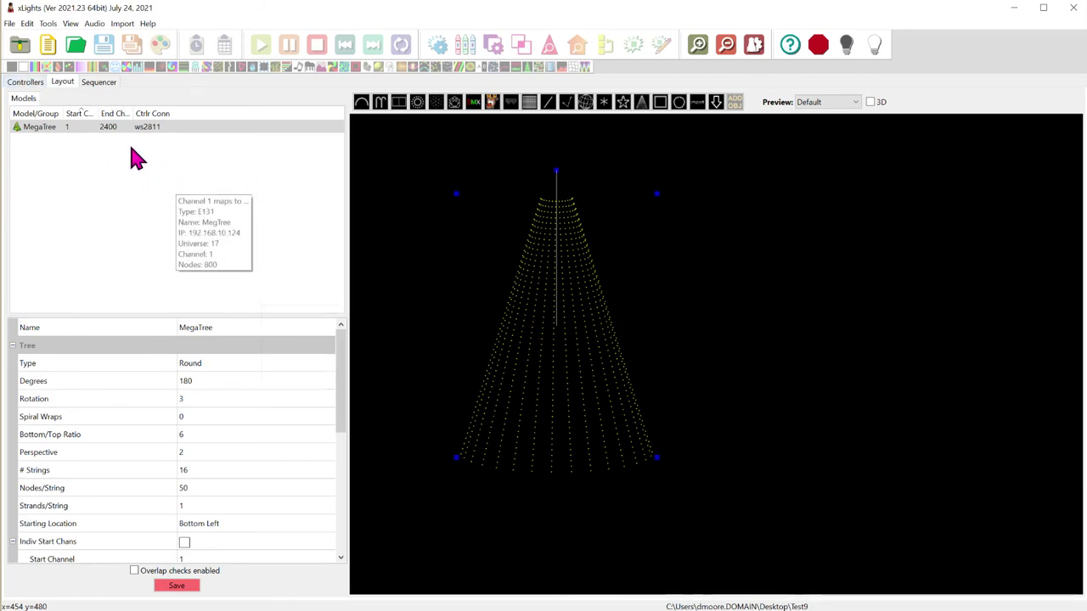
{"action": "left_click", "coordinate": [46, 23]}
- Open Test Lights and select the MegaTree model for testing all its channels
{"action": "left_click", "coordinate": [56, 39]}
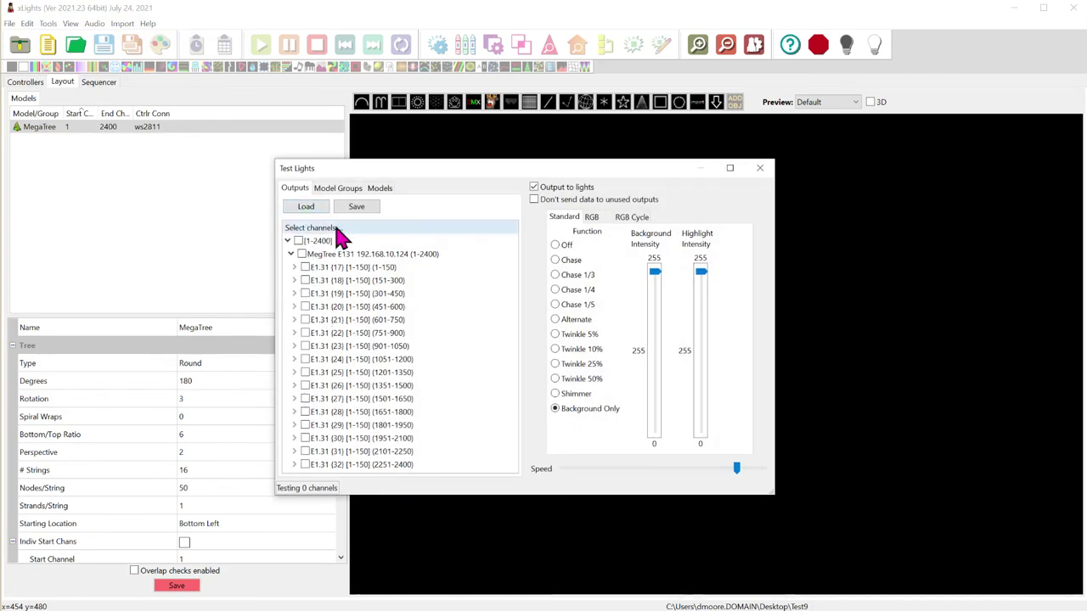
{"action": "left_click", "coordinate": [384, 190]}
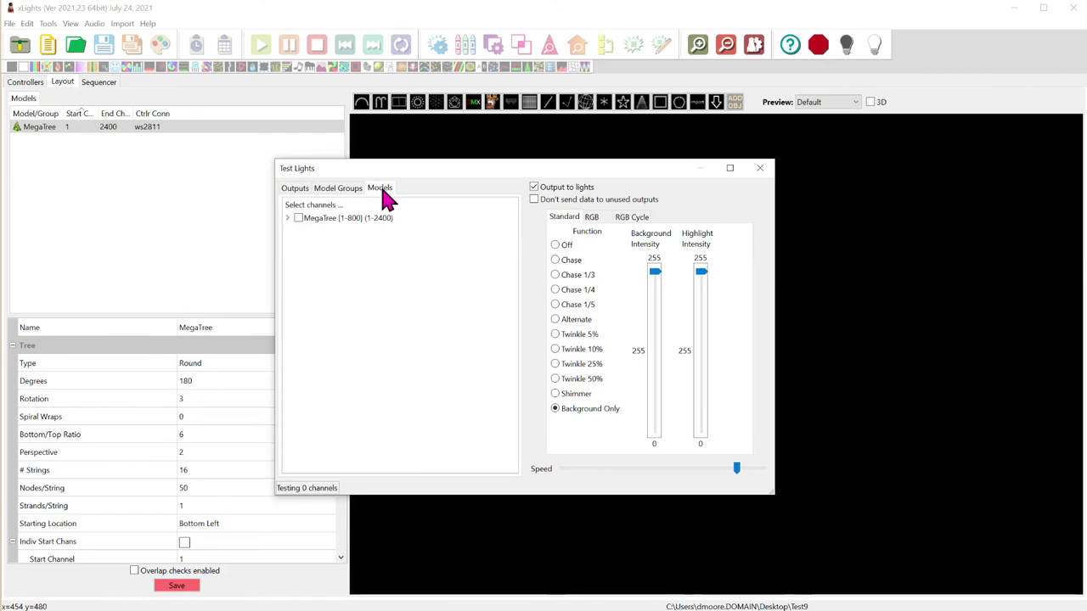
{"action": "left_click", "coordinate": [298, 218]}
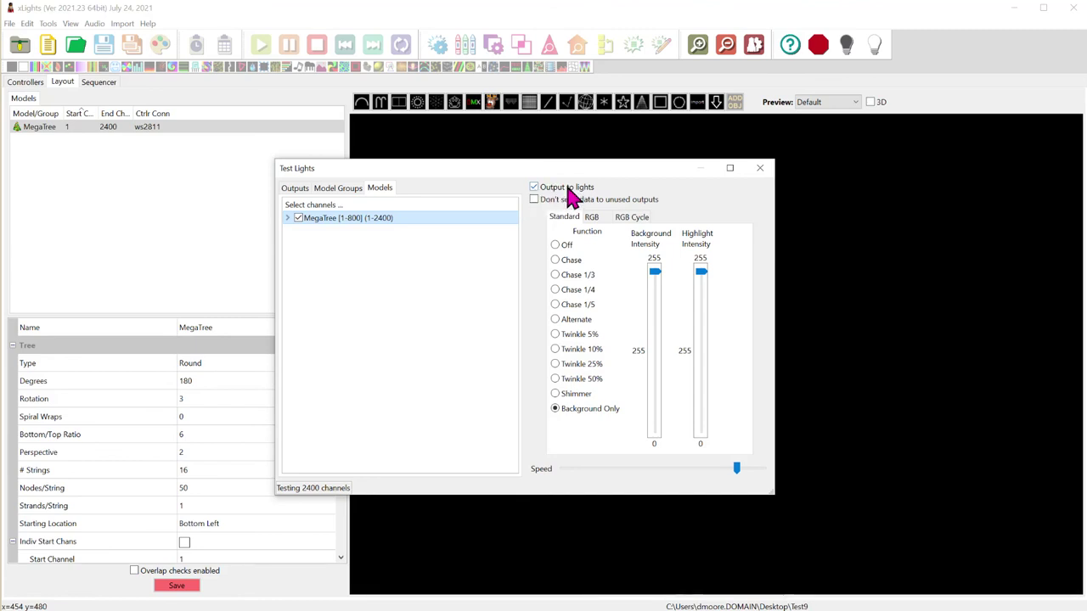
- Use the Background Only pattern and lower Background Intensity from 255 to 96
{"action": "left_click", "coordinate": [577, 414]}
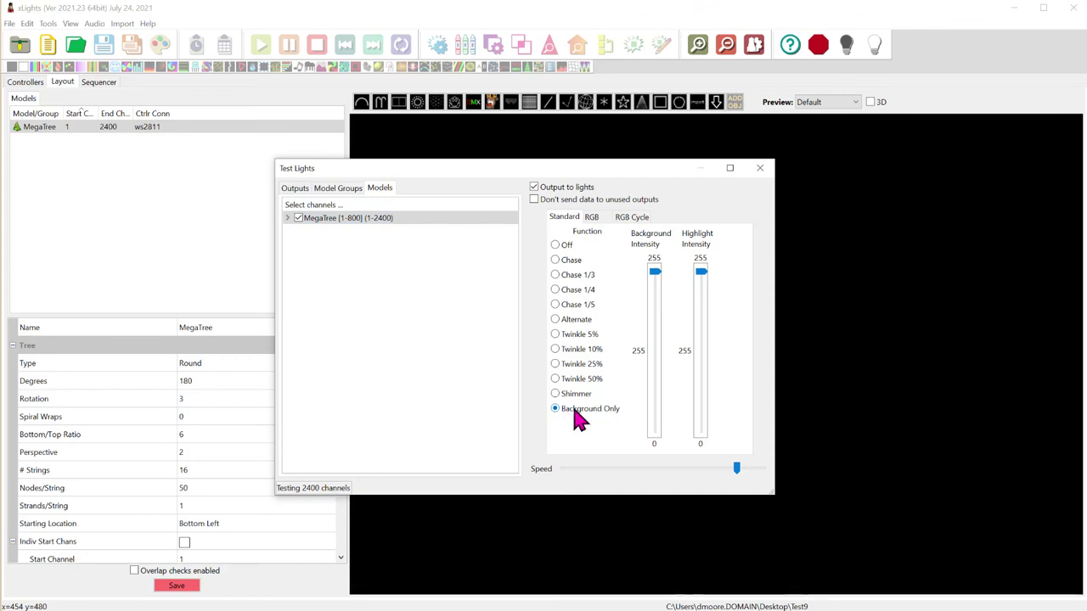
{"action": "mouse_move", "coordinate": [650, 270]}
{"action": "left_mouse_down"}
{"action": "mouse_move", "coordinate": [650, 429]}
{"action": "mouse_move", "coordinate": [654, 273]}
{"action": "left_mouse_up"}
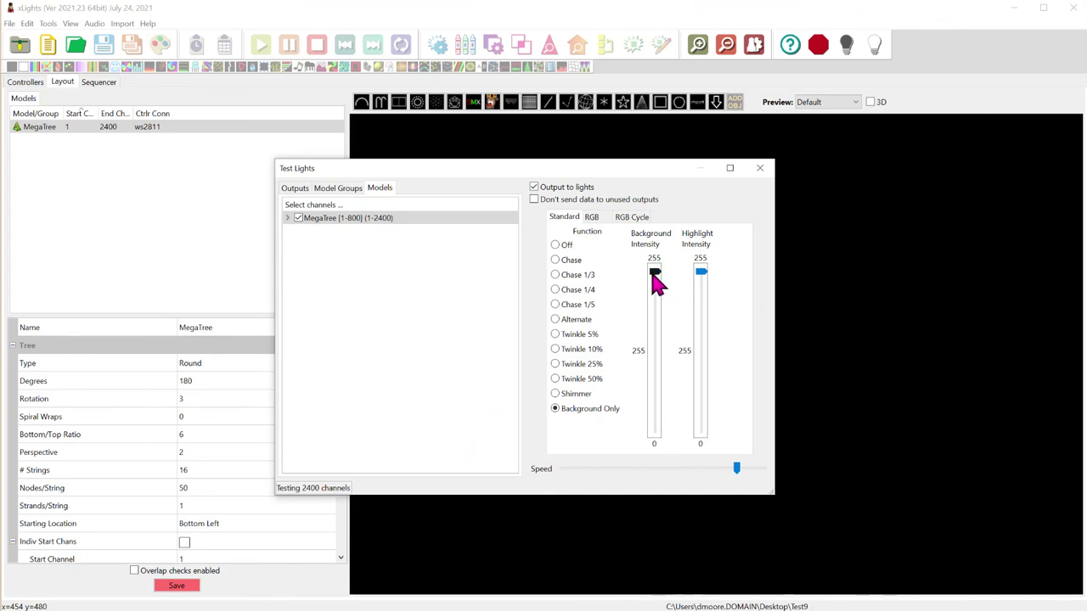
{"action": "left_click_drag", "start_coordinate": [654, 276], "coordinate": [652, 395]}
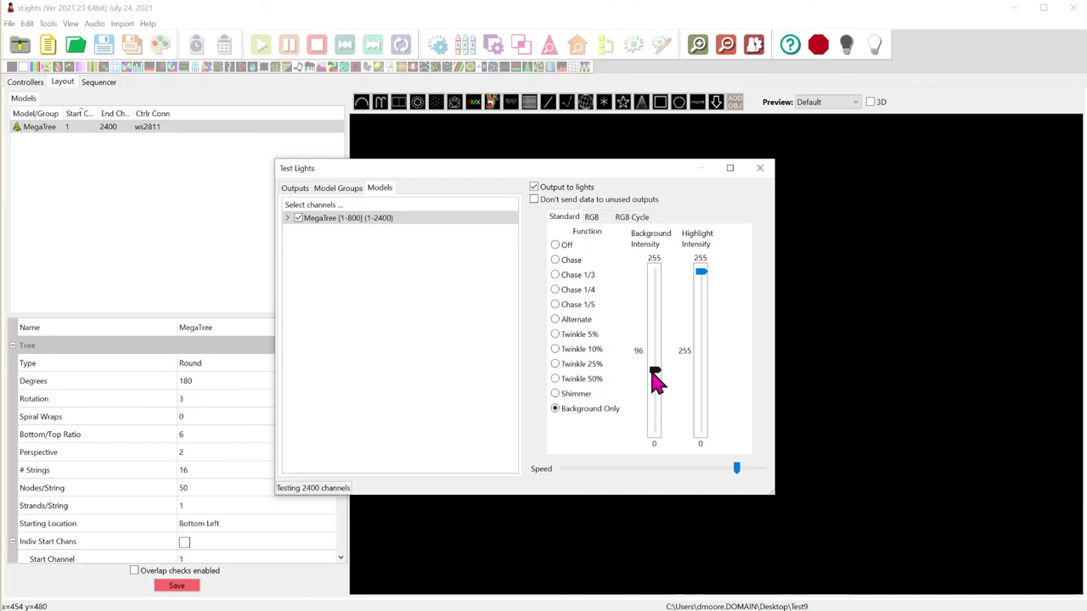
- Run the A-B-C-All RGB colour cycle test at maximum speed, then close Test Lights
{"action": "left_click", "coordinate": [632, 217]}
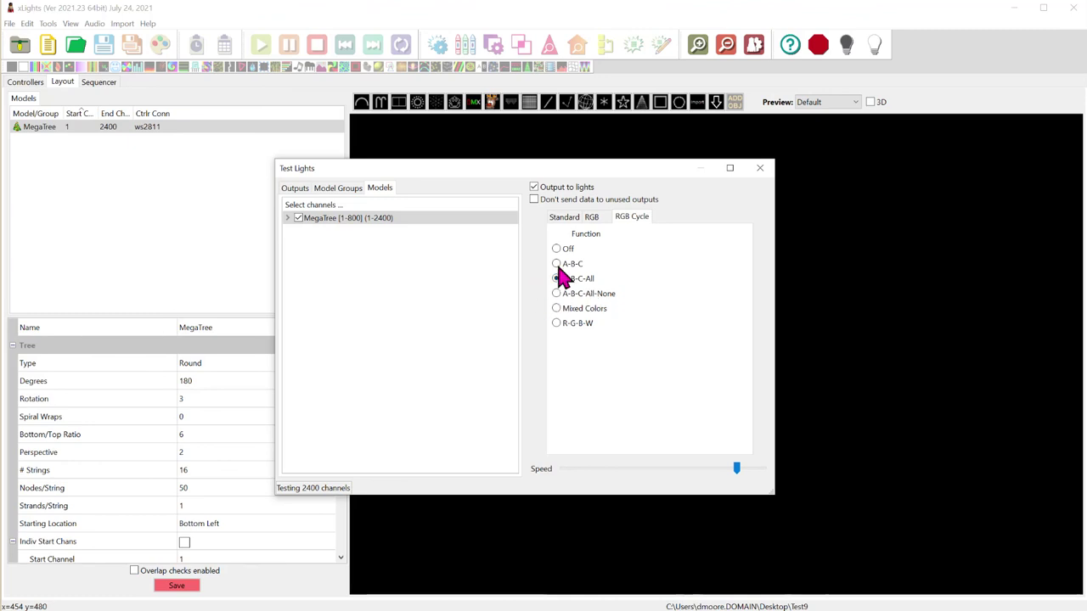
{"action": "mouse_move", "coordinate": [736, 471]}
{"action": "left_mouse_down"}
{"action": "mouse_move", "coordinate": [648, 476]}
{"action": "mouse_move", "coordinate": [750, 472]}
{"action": "left_mouse_up"}
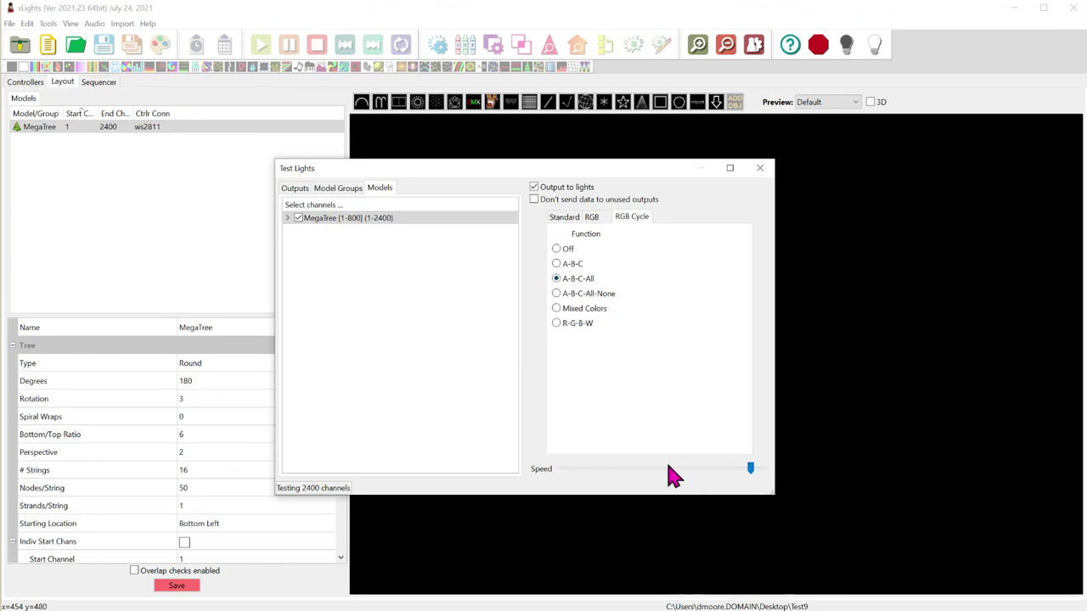
{"action": "left_click", "coordinate": [752, 174]}
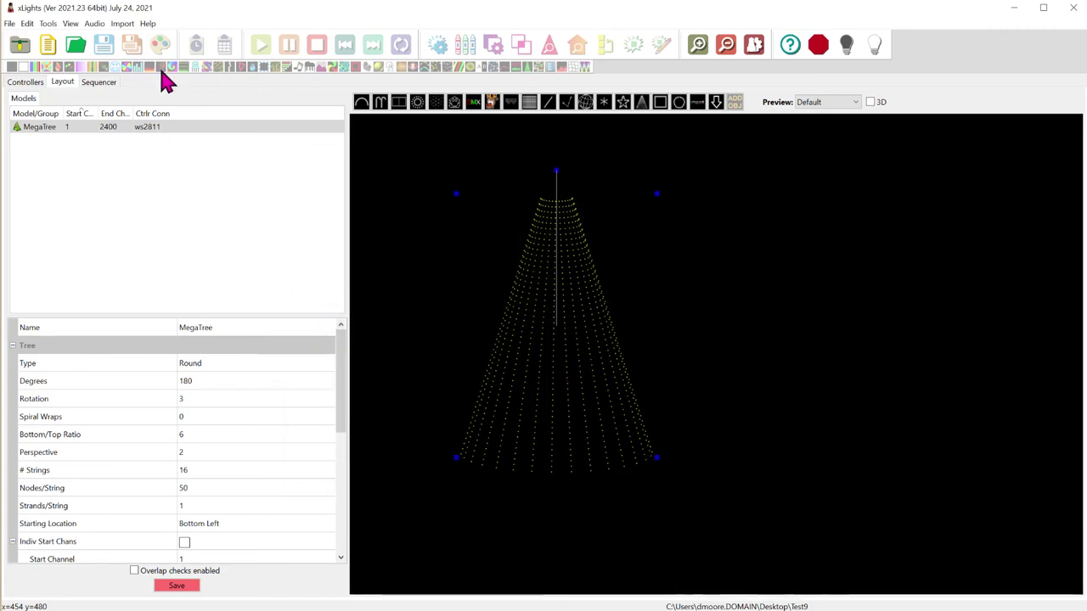
- Create a new 20fps animation sequence in the Sequencer and expand MegaTree into its sixteen strands
{"action": "left_click", "coordinate": [97, 83]}
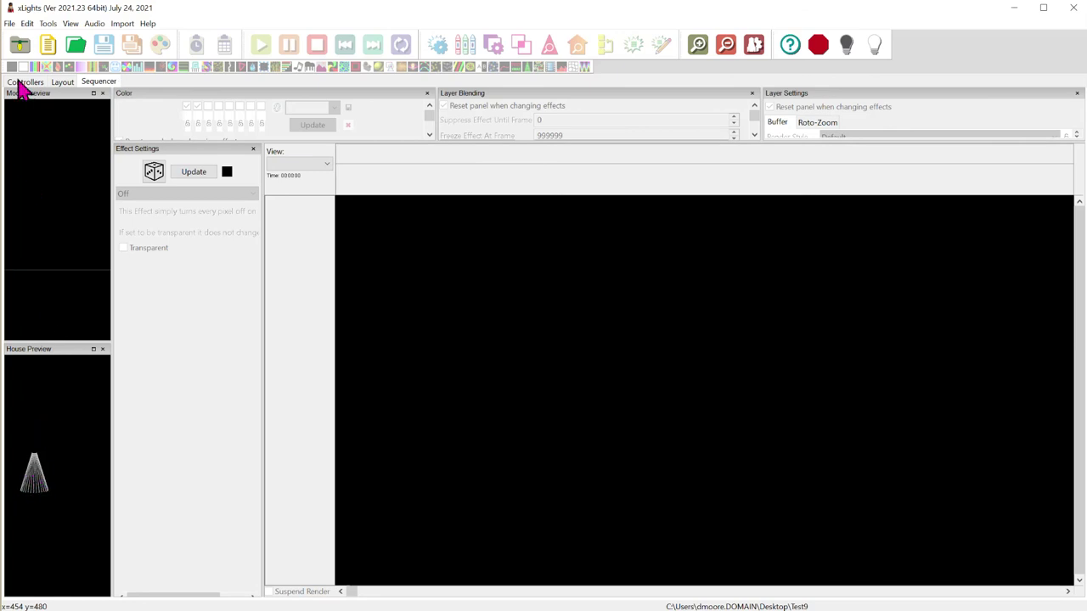
{"action": "left_click", "coordinate": [9, 23]}
{"action": "left_click", "coordinate": [20, 44]}
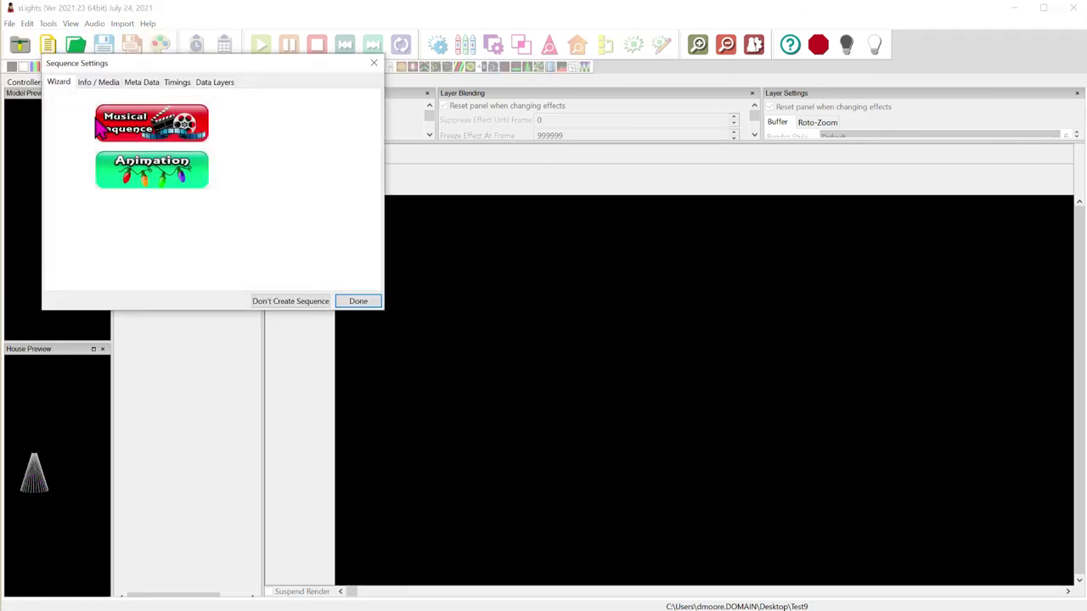
{"action": "left_click", "coordinate": [136, 176]}
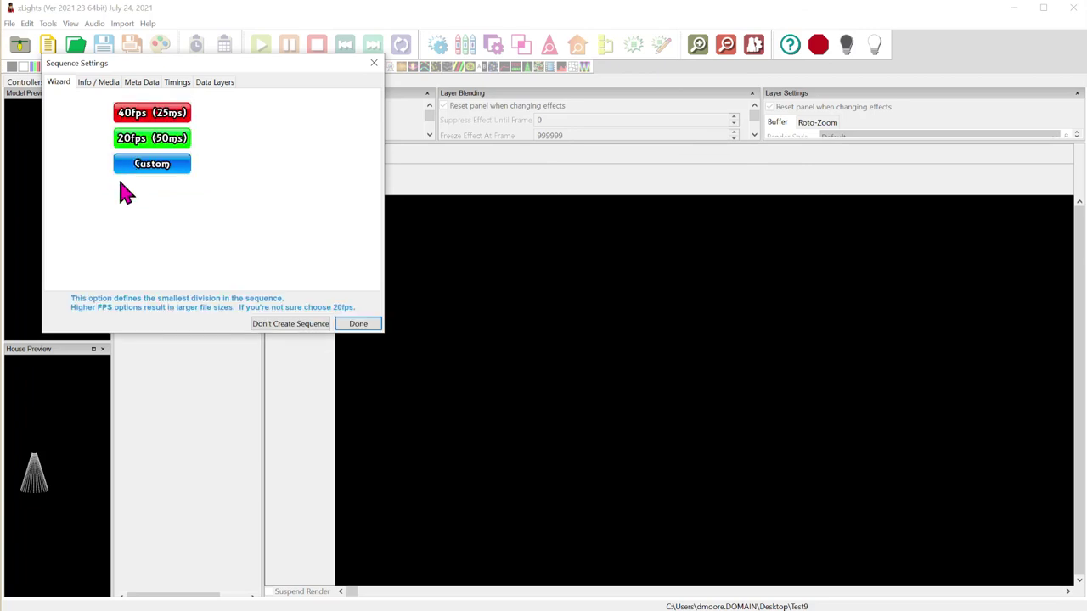
{"action": "left_click", "coordinate": [159, 141]}
{"action": "left_click", "coordinate": [366, 327]}
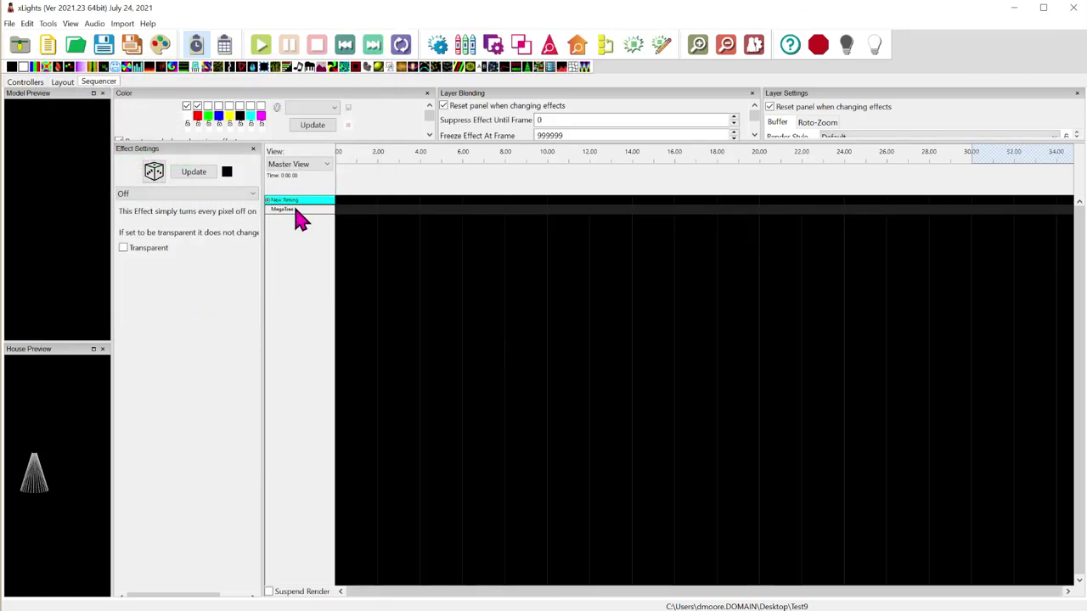
{"action": "double_click", "coordinate": [297, 213]}
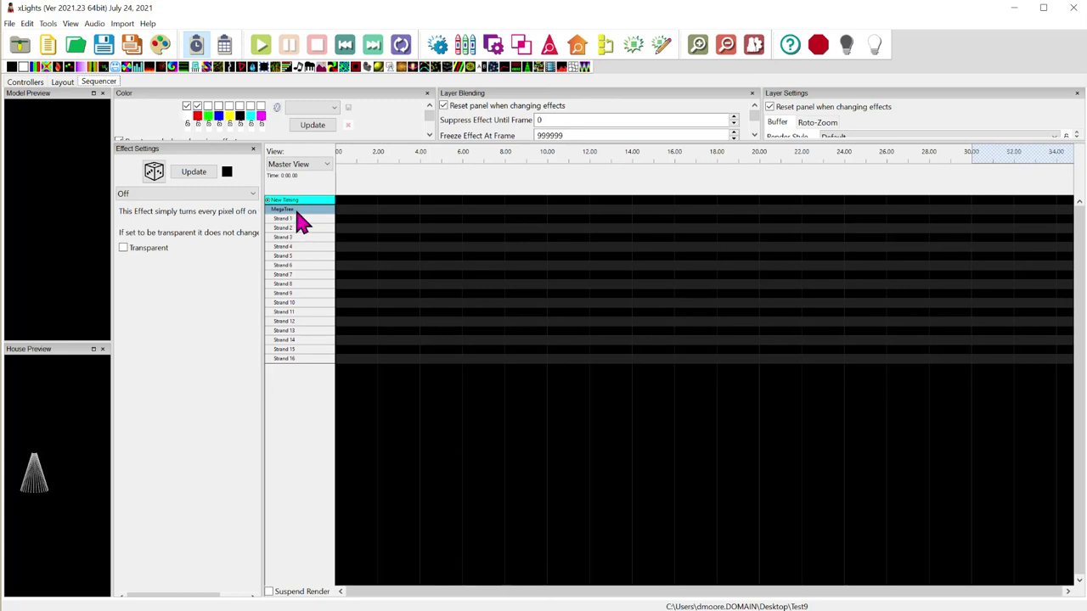
- Collapse MegaTree, place a Butterfly effect on it at 2.5–3.5 s, and enlarge the panels
{"action": "double_click", "coordinate": [297, 214]}
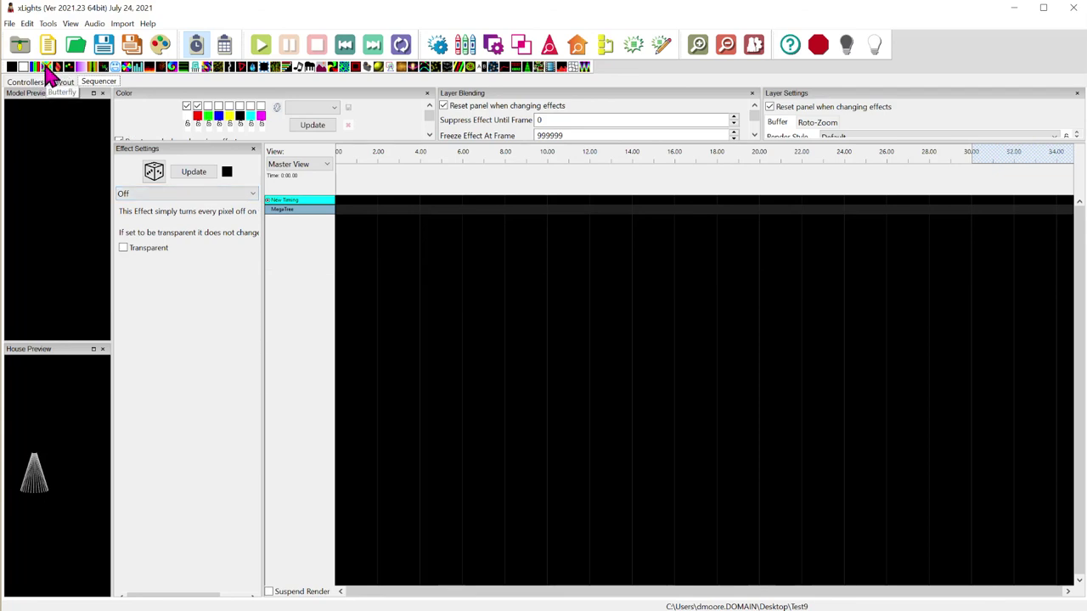
{"action": "left_click_drag", "start_coordinate": [49, 69], "coordinate": [399, 210]}
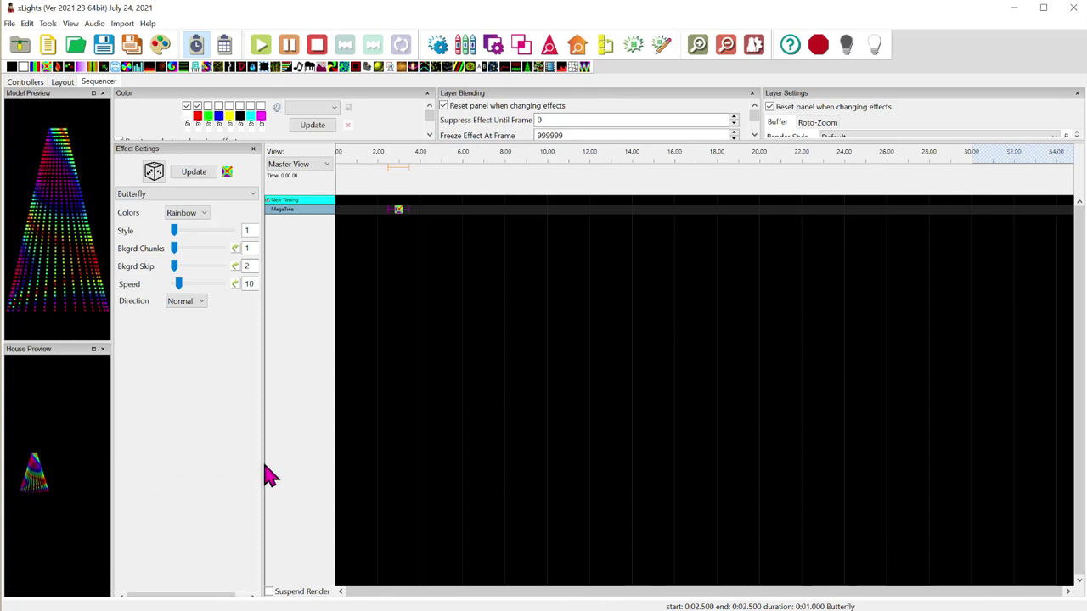
{"action": "left_click_drag", "start_coordinate": [273, 461], "coordinate": [467, 470]}
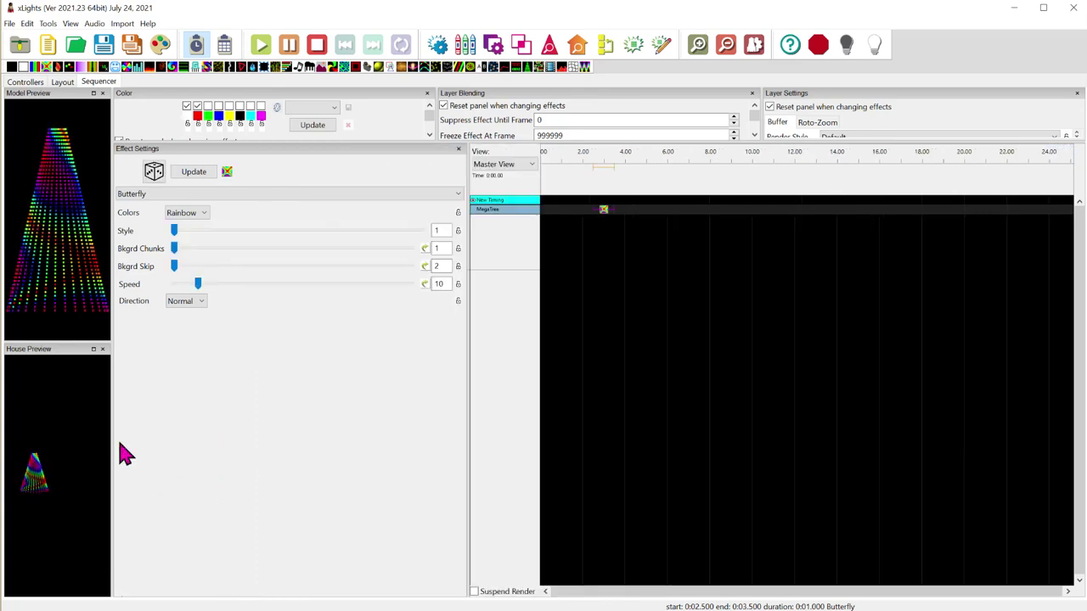
{"action": "left_click_drag", "start_coordinate": [111, 446], "coordinate": [341, 486]}
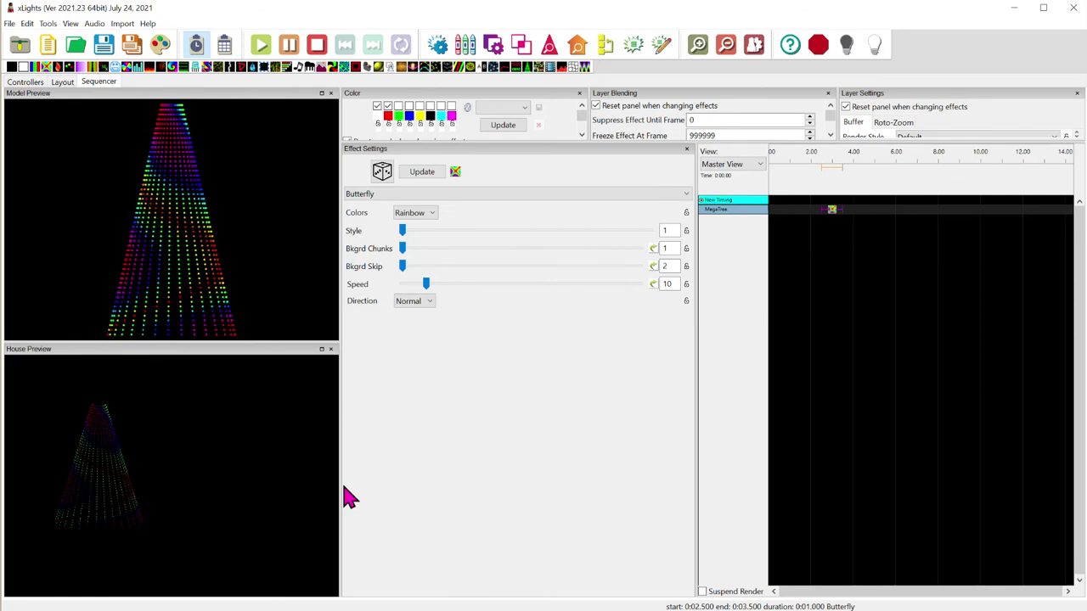
- Turn on Output To Lights so the sequence drives the physical lights
{"action": "left_click", "coordinate": [876, 46]}
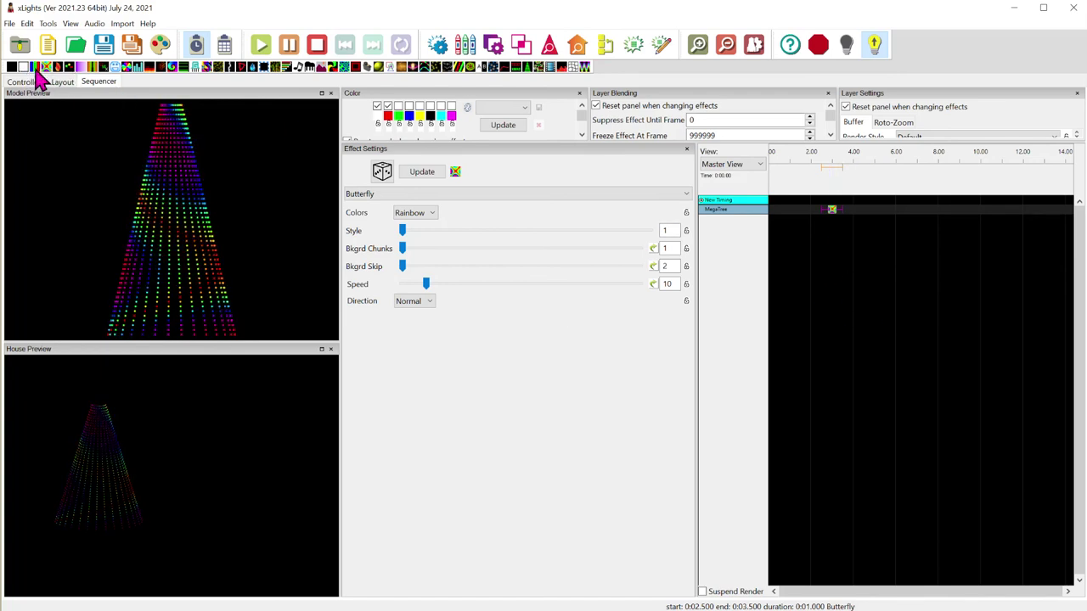
- Add a 0.6-second Bars effect on MegaTree right after the Butterfly, from 3.5 to 4.1 s
{"action": "left_click_drag", "start_coordinate": [46, 66], "coordinate": [849, 209]}
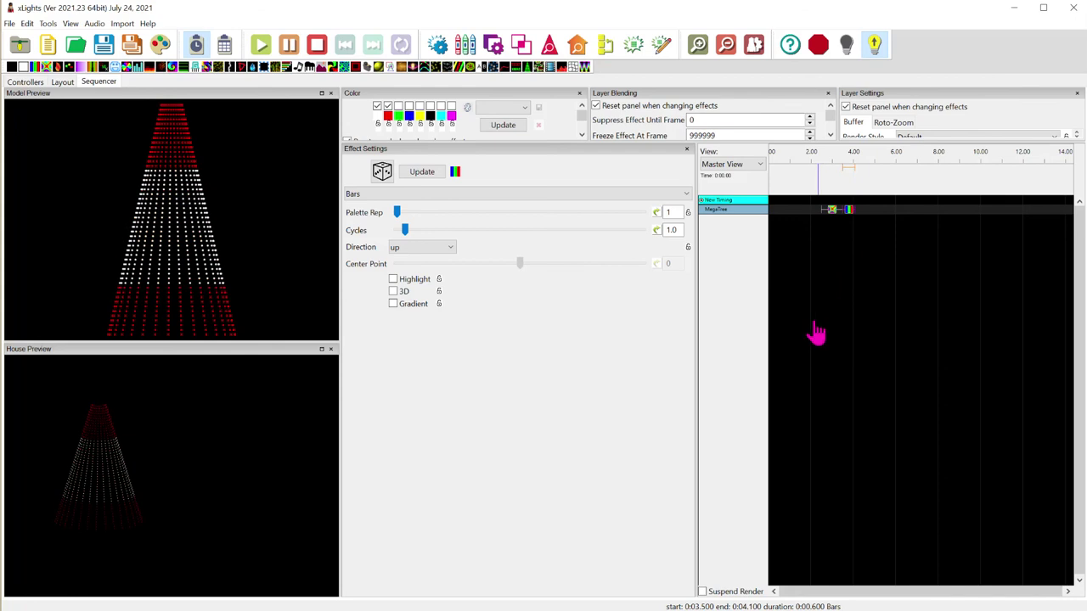
- Randomize Bars to Alternate Down with Gradient and Palette Rep 2, then play and stop the sequence
{"action": "left_click", "coordinate": [382, 178]}
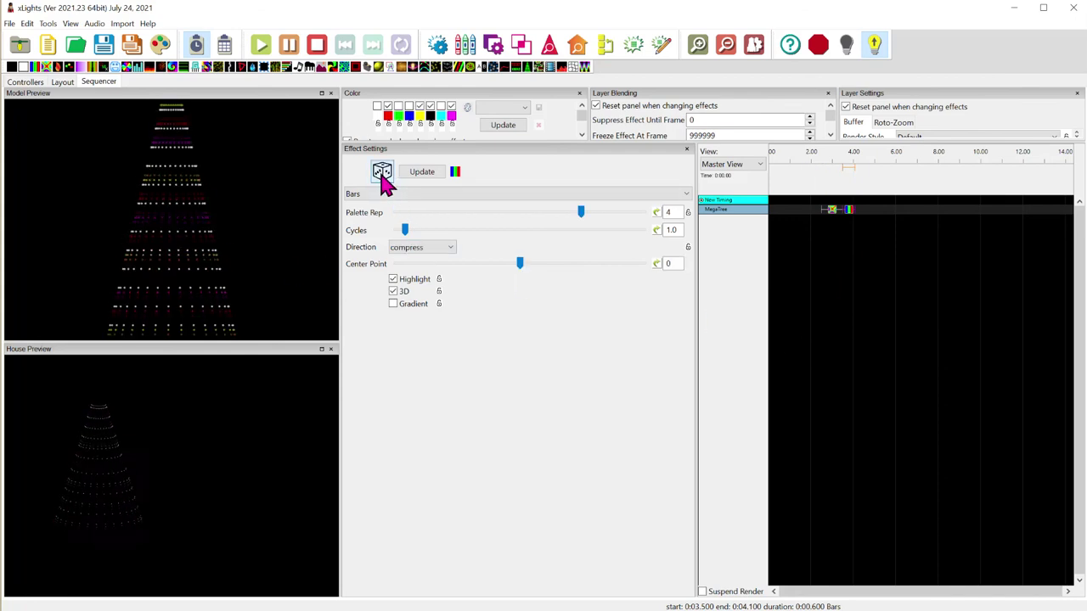
{"action": "left_click", "coordinate": [383, 178]}
{"action": "left_click", "coordinate": [382, 177]}
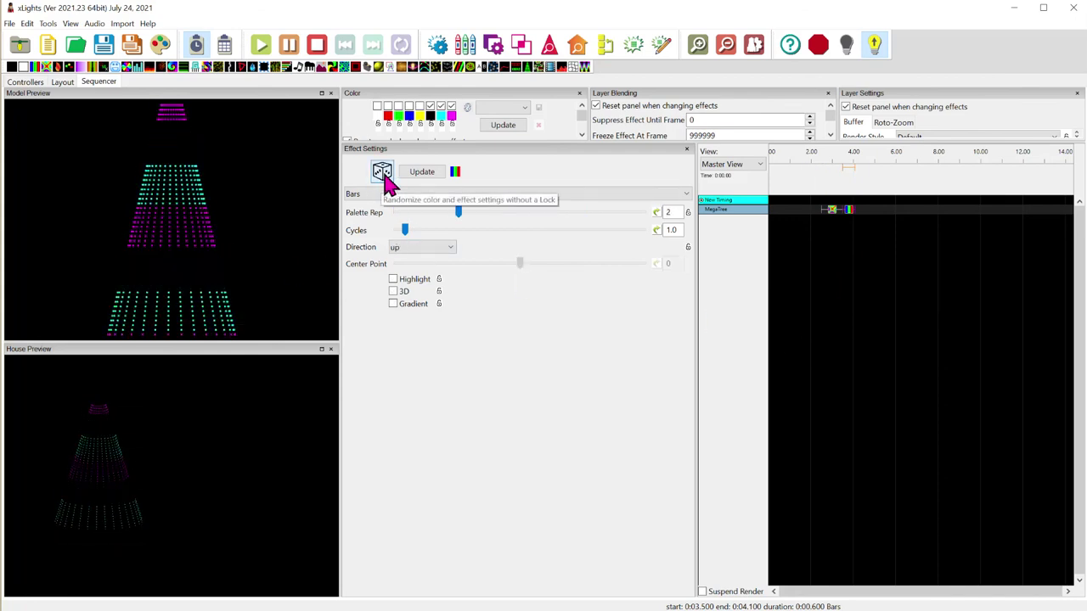
{"action": "left_click", "coordinate": [382, 178]}
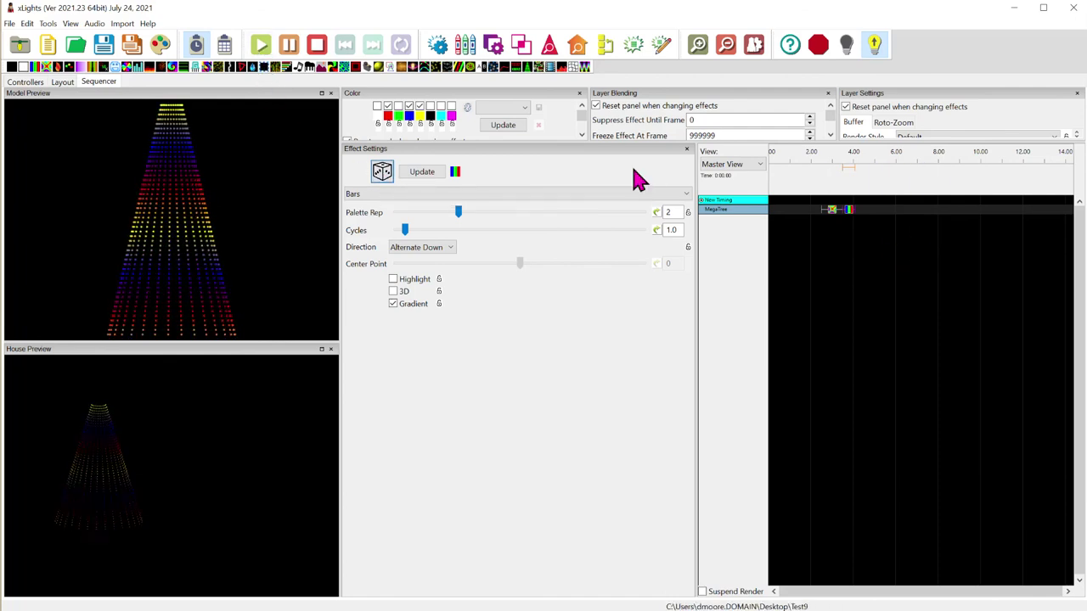
{"action": "left_click", "coordinate": [262, 46]}
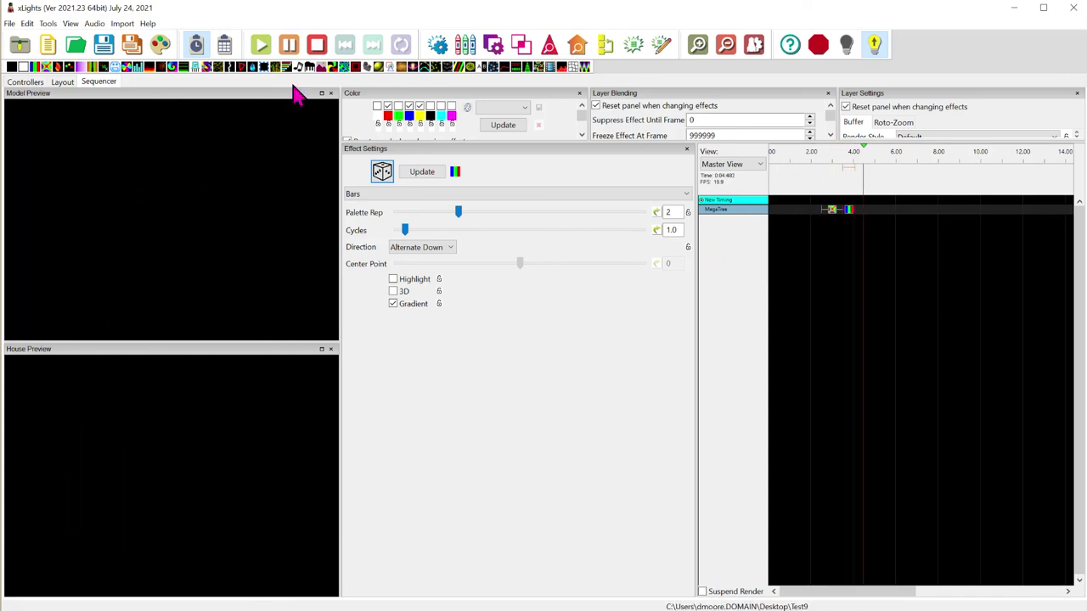
{"action": "left_click", "coordinate": [316, 47]}
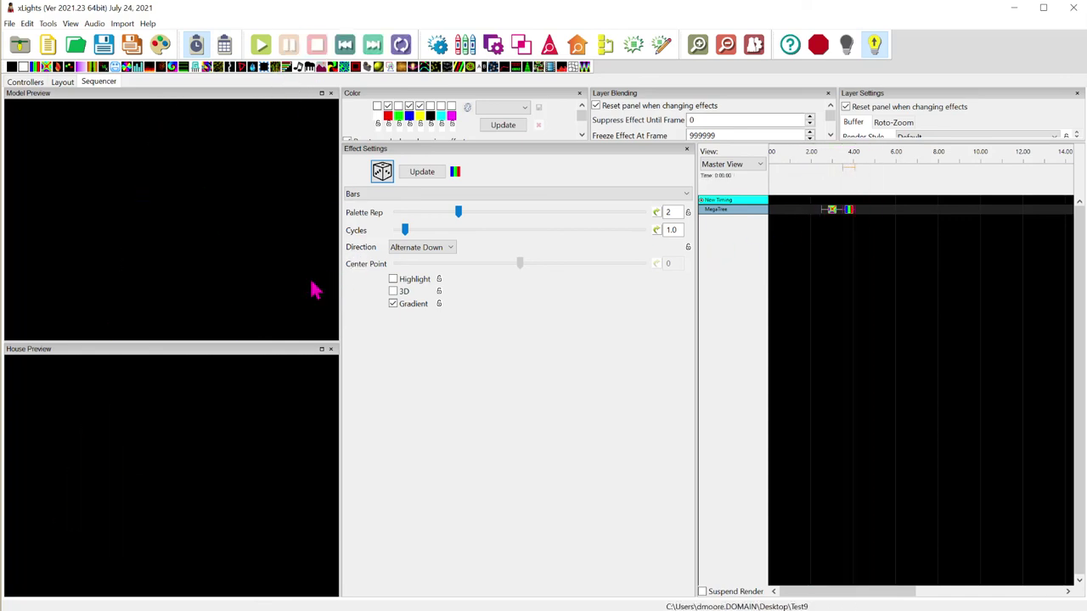